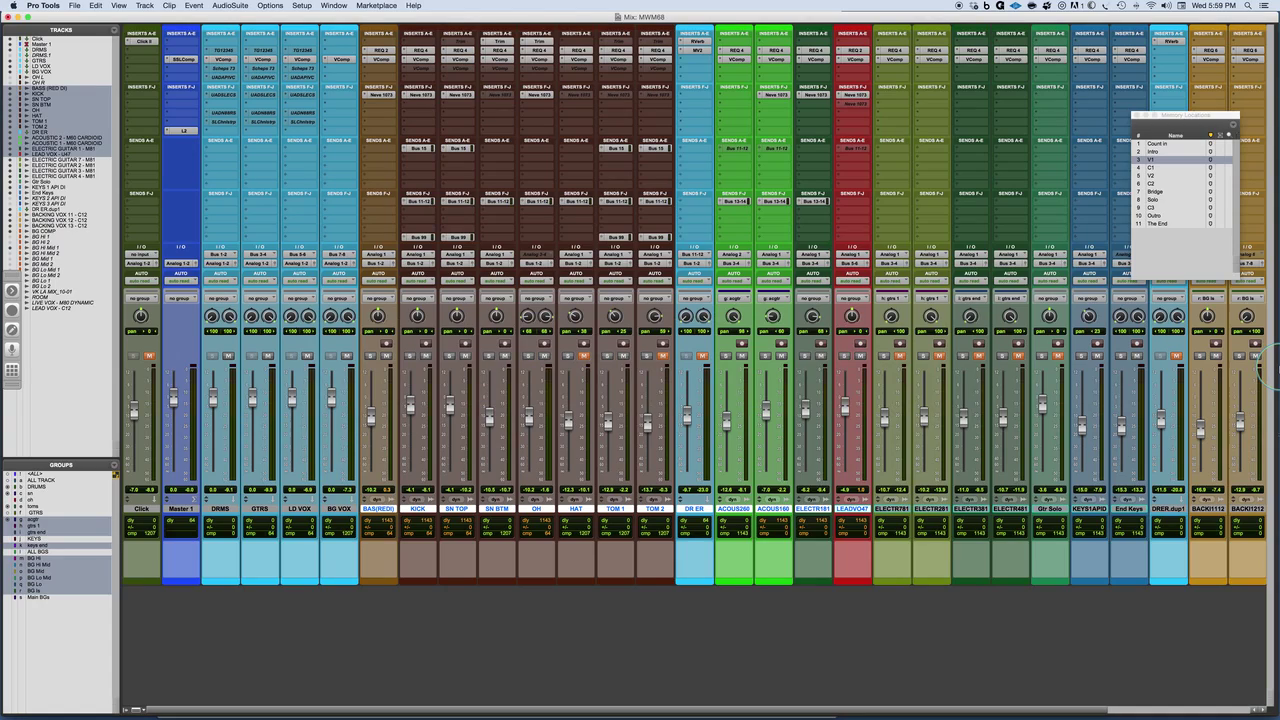
- Mute the TOM 2 track, then switch from Pro Tools over to SketchBook Pro
{"action": "left_click", "coordinate": [660, 356]}
{"action": "key", "text": "super+Tab"}
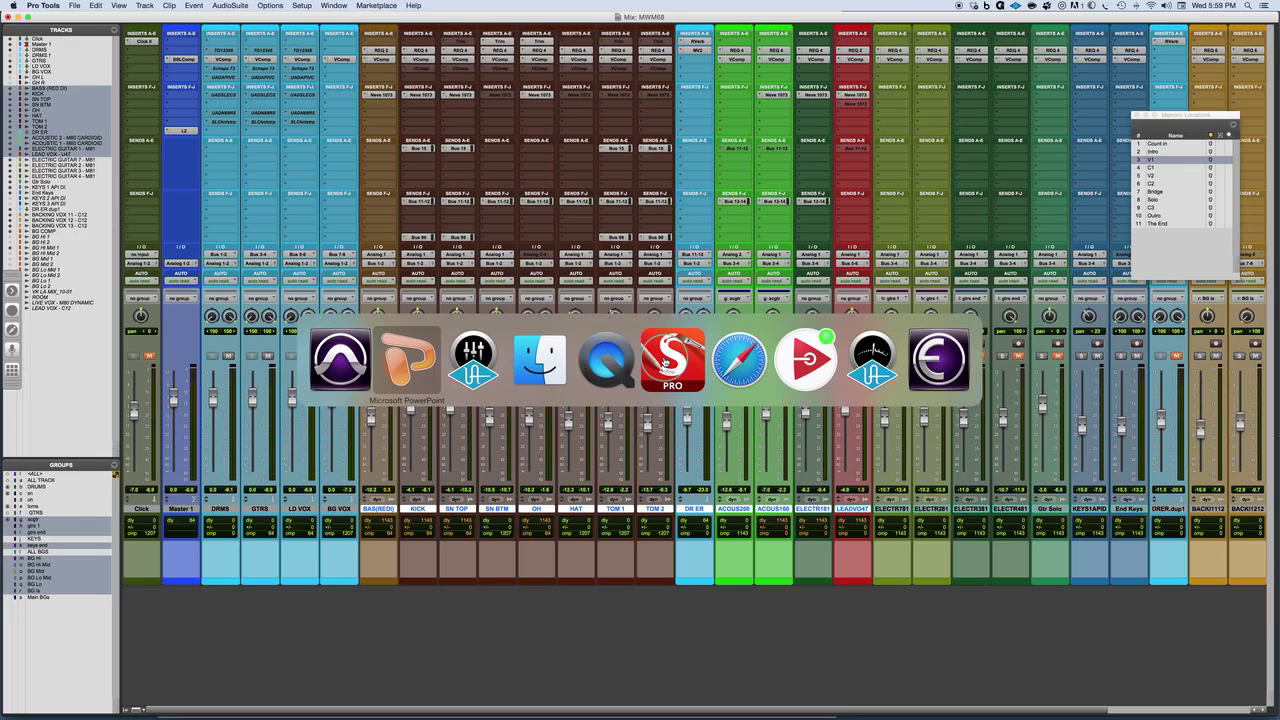
{"action": "key", "text": "super+Tab"}
{"action": "key", "text": "super+Tab"}
{"action": "key", "text": "super+Tab"}
{"action": "key", "text": "super+Tab"}
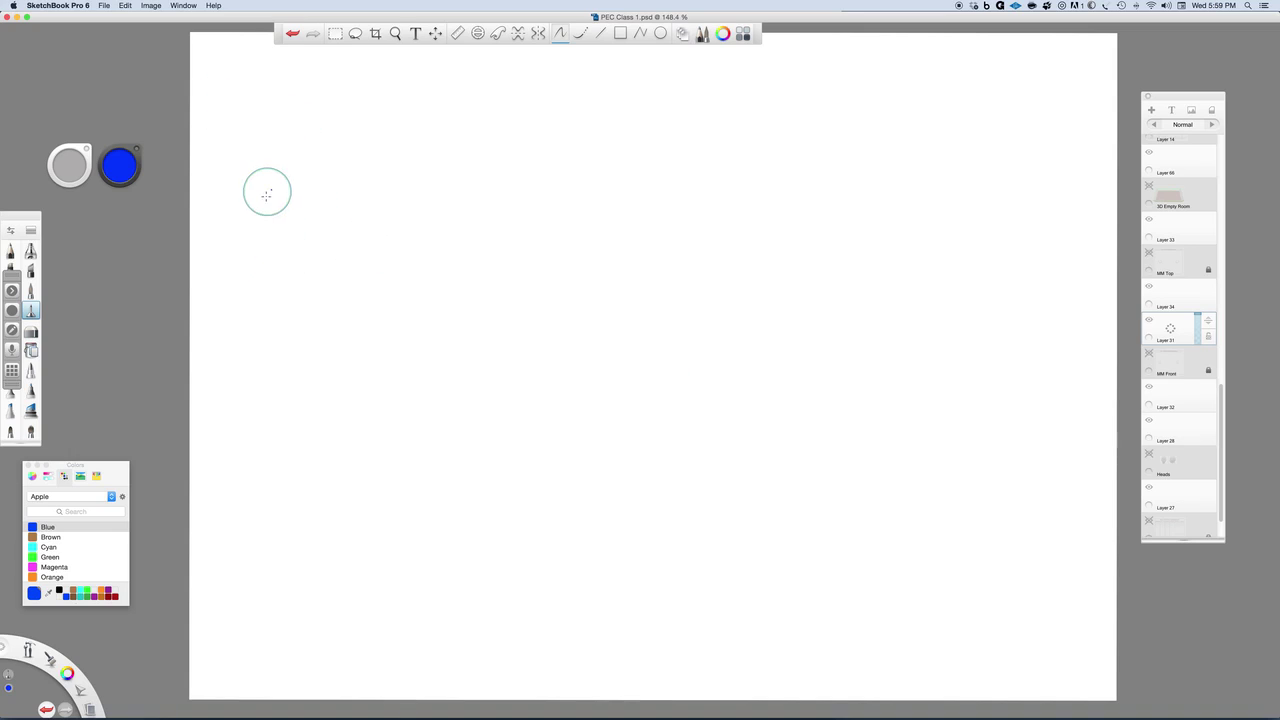
- Sketch the first three blue fader figures, labelled MSTR, DRM and GTMS
{"action": "left_click_drag", "start_coordinate": [257, 161], "coordinate": [261, 291]}
{"action": "mouse_move", "coordinate": [234, 180]}
{"action": "left_mouse_down"}
{"action": "mouse_move", "coordinate": [291, 194]}
{"action": "mouse_move", "coordinate": [234, 180]}
{"action": "mouse_move", "coordinate": [237, 134]}
{"action": "mouse_move", "coordinate": [280, 134]}
{"action": "mouse_move", "coordinate": [294, 120]}
{"action": "mouse_move", "coordinate": [306, 142]}
{"action": "left_mouse_up"}
{"action": "mouse_move", "coordinate": [367, 175]}
{"action": "left_mouse_down"}
{"action": "mouse_move", "coordinate": [363, 255]}
{"action": "mouse_move", "coordinate": [341, 208]}
{"action": "mouse_move", "coordinate": [385, 217]}
{"action": "mouse_move", "coordinate": [392, 190]}
{"action": "mouse_move", "coordinate": [340, 187]}
{"action": "left_mouse_up"}
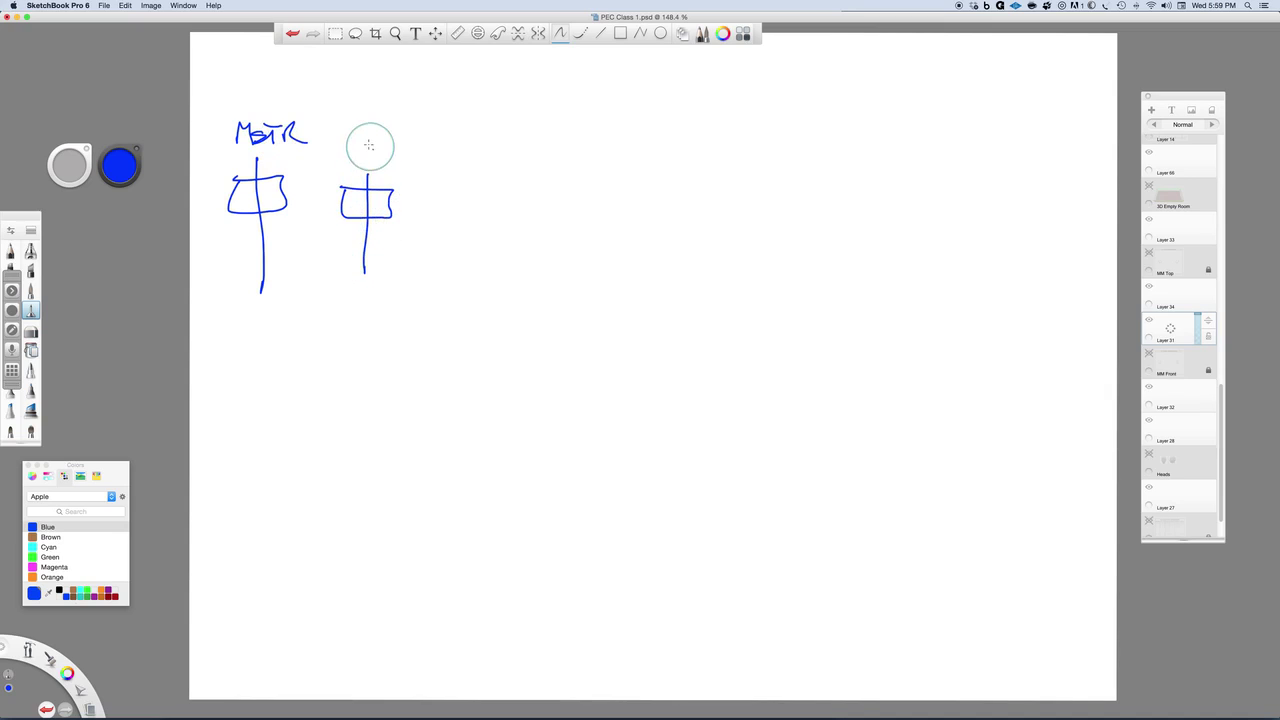
{"action": "mouse_move", "coordinate": [352, 128]}
{"action": "left_mouse_down"}
{"action": "mouse_move", "coordinate": [352, 146]}
{"action": "mouse_move", "coordinate": [366, 134]}
{"action": "mouse_move", "coordinate": [399, 146]}
{"action": "left_mouse_up"}
{"action": "mouse_move", "coordinate": [464, 177]}
{"action": "left_mouse_down"}
{"action": "mouse_move", "coordinate": [464, 245]}
{"action": "mouse_move", "coordinate": [457, 229]}
{"action": "mouse_move", "coordinate": [485, 196]}
{"action": "mouse_move", "coordinate": [436, 217]}
{"action": "left_mouse_up"}
{"action": "mouse_move", "coordinate": [459, 131]}
{"action": "left_mouse_down"}
{"action": "mouse_move", "coordinate": [452, 144]}
{"action": "mouse_move", "coordinate": [474, 134]}
{"action": "mouse_move", "coordinate": [490, 148]}
{"action": "left_mouse_up"}
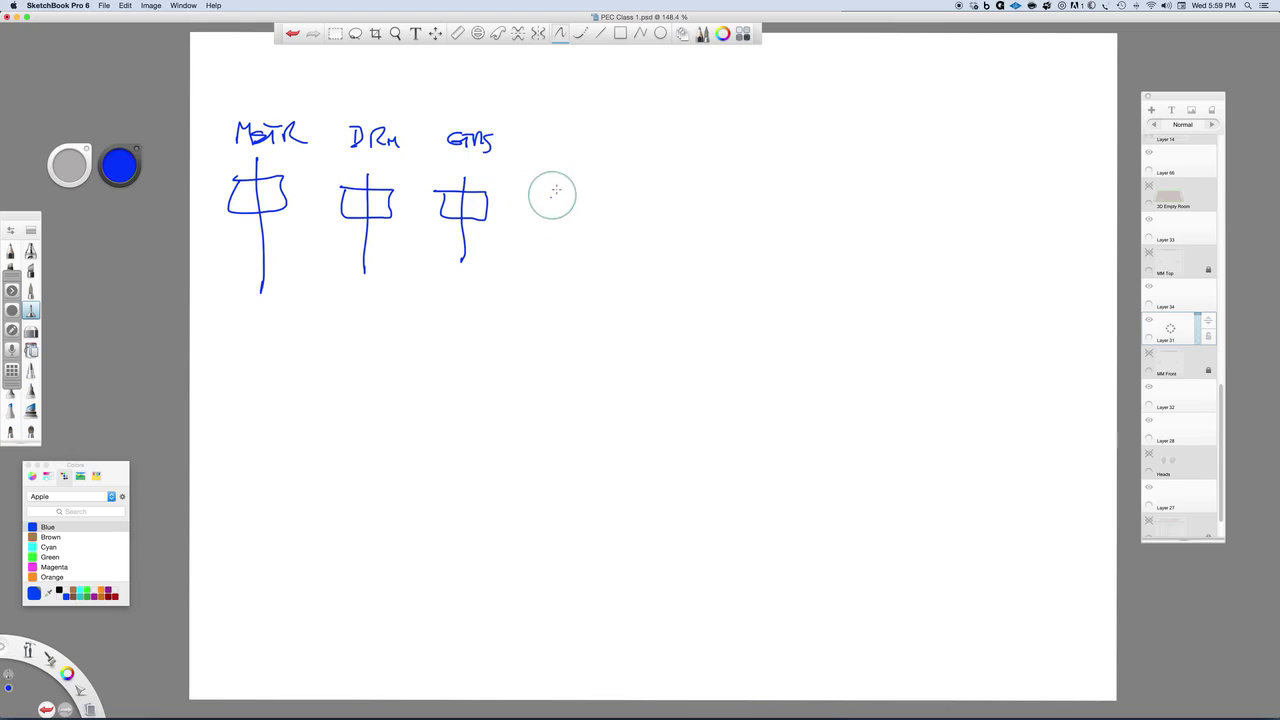
- Add the LV and BG fader figures and extend the LV and GTMS stems downward
{"action": "left_click_drag", "start_coordinate": [559, 184], "coordinate": [558, 253]}
{"action": "mouse_move", "coordinate": [539, 194]}
{"action": "left_mouse_down"}
{"action": "mouse_move", "coordinate": [580, 222]}
{"action": "mouse_move", "coordinate": [540, 225]}
{"action": "left_mouse_up"}
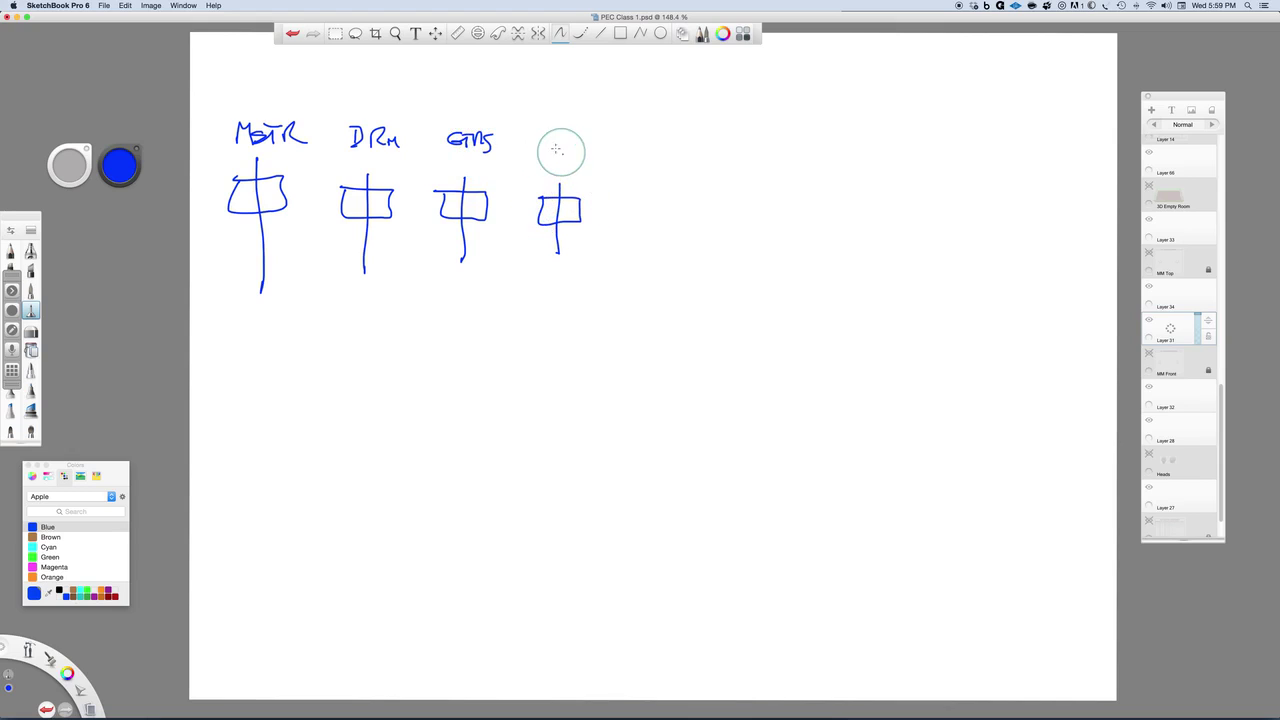
{"action": "mouse_move", "coordinate": [546, 140]}
{"action": "left_mouse_down"}
{"action": "mouse_move", "coordinate": [560, 158]}
{"action": "mouse_move", "coordinate": [588, 141]}
{"action": "left_mouse_up"}
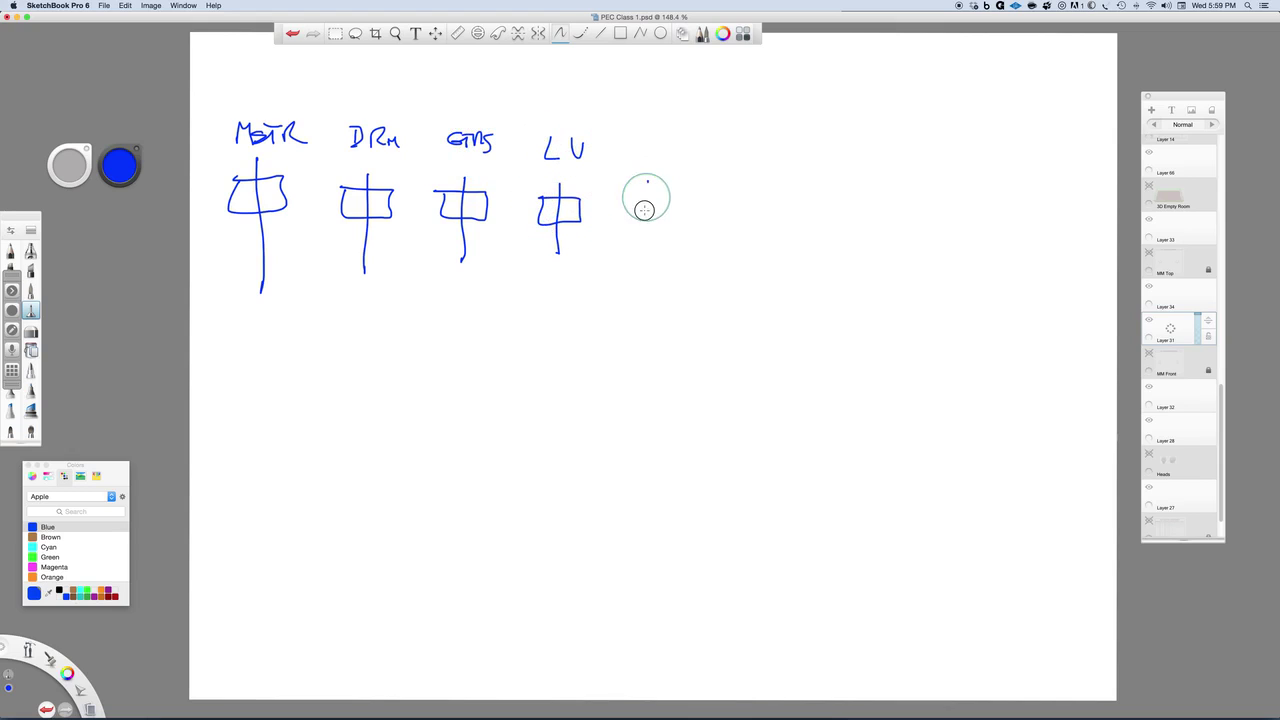
{"action": "left_click_drag", "start_coordinate": [648, 181], "coordinate": [648, 270]}
{"action": "left_click_drag", "start_coordinate": [622, 205], "coordinate": [666, 228]}
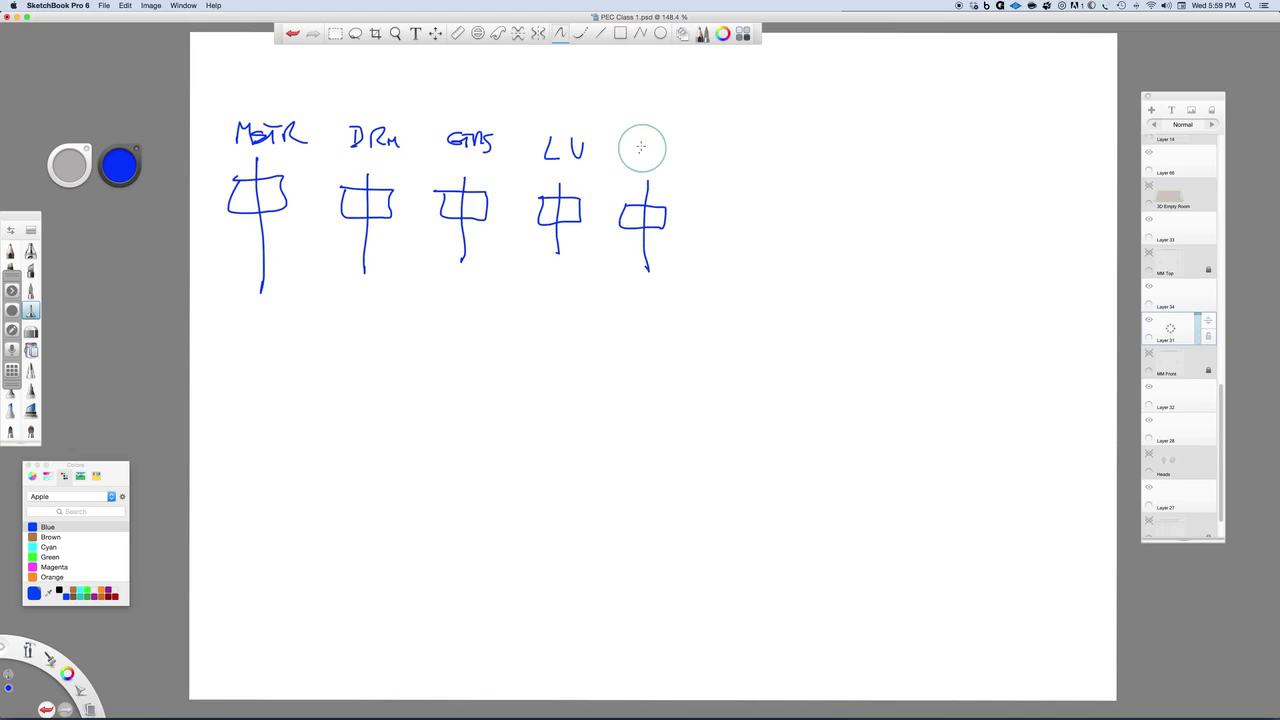
{"action": "mouse_move", "coordinate": [626, 135]}
{"action": "left_mouse_down"}
{"action": "mouse_move", "coordinate": [640, 146]}
{"action": "mouse_move", "coordinate": [622, 161]}
{"action": "mouse_move", "coordinate": [660, 155]}
{"action": "left_mouse_up"}
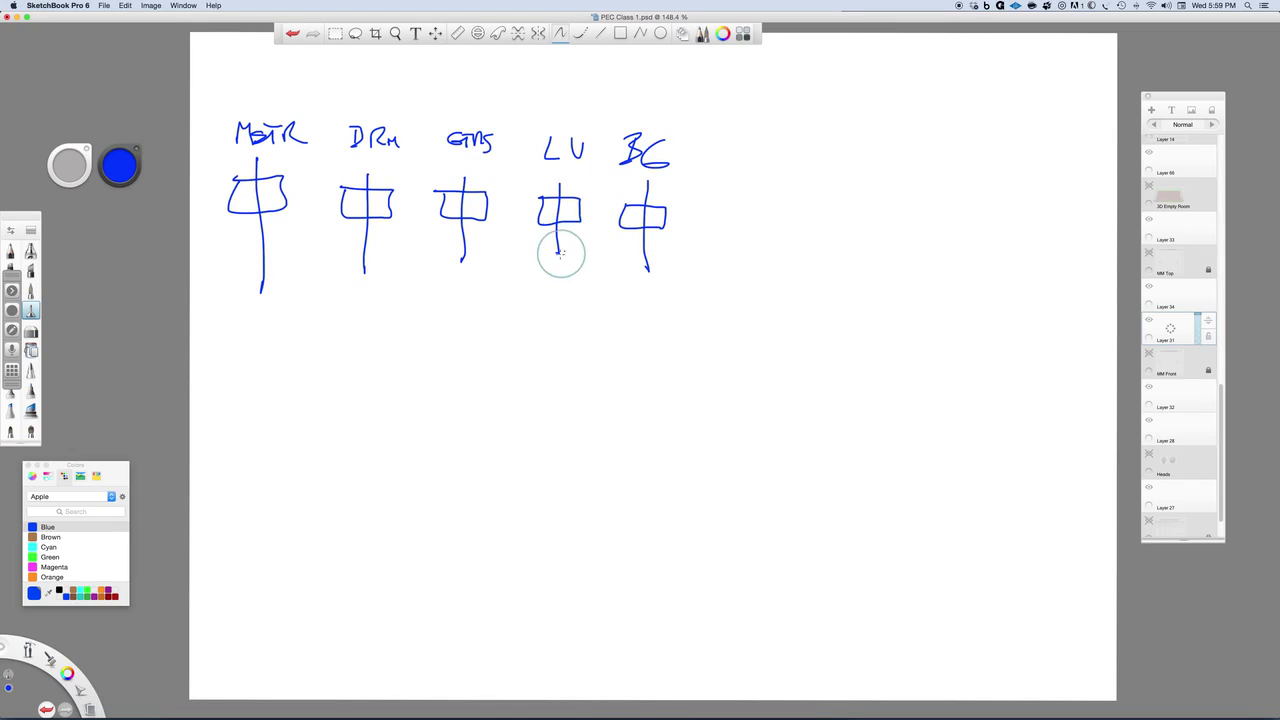
{"action": "left_click_drag", "start_coordinate": [557, 250], "coordinate": [560, 271]}
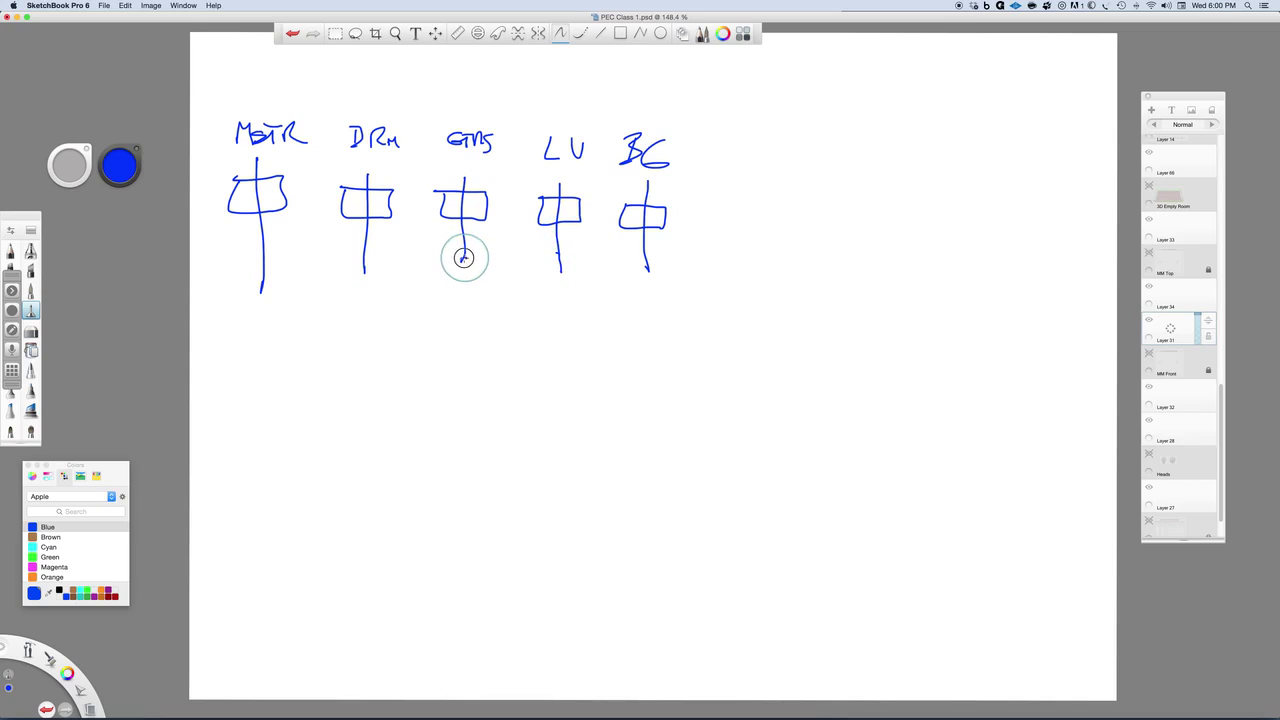
{"action": "left_click_drag", "start_coordinate": [460, 254], "coordinate": [462, 268]}
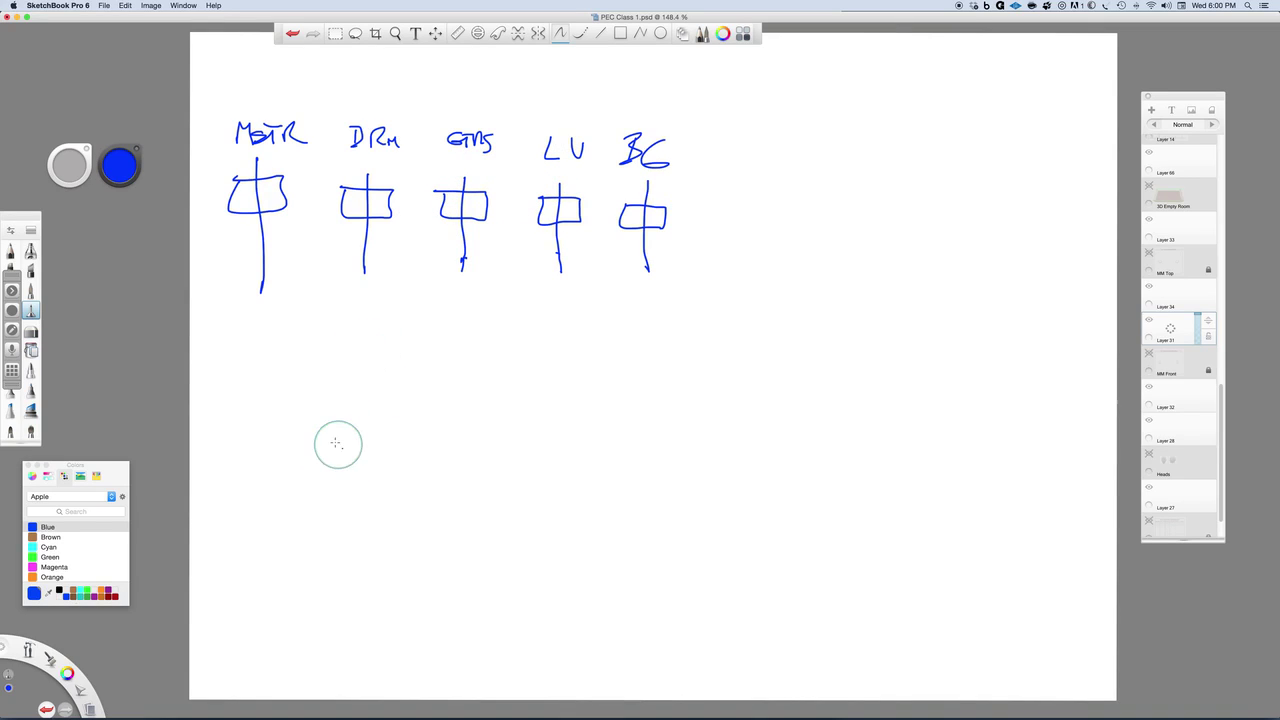
- Draw four blue vertical track lines with a crossbar below the faders
{"action": "left_click_drag", "start_coordinate": [308, 380], "coordinate": [304, 473]}
{"action": "mouse_move", "coordinate": [352, 373]}
{"action": "left_mouse_down"}
{"action": "mouse_move", "coordinate": [345, 455]}
{"action": "mouse_move", "coordinate": [379, 462]}
{"action": "left_mouse_up"}
{"action": "left_click_drag", "start_coordinate": [427, 380], "coordinate": [427, 463]}
{"action": "left_click_drag", "start_coordinate": [469, 374], "coordinate": [465, 465]}
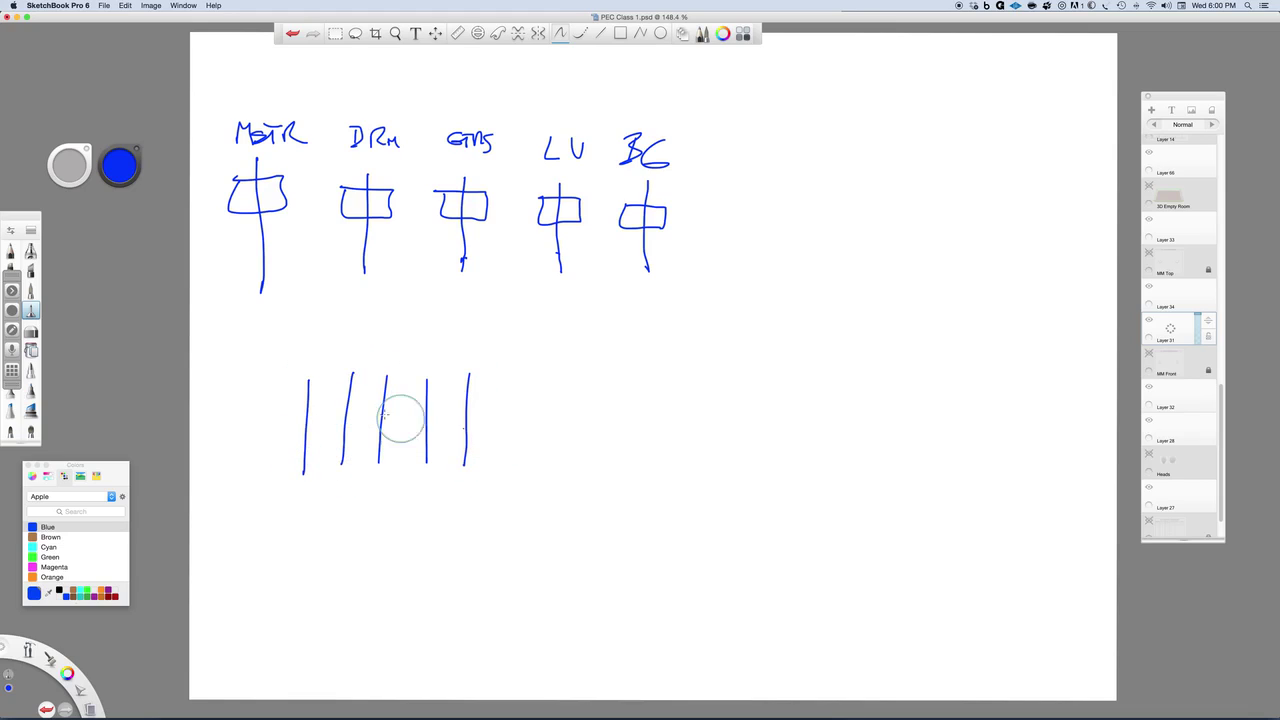
{"action": "left_click_drag", "start_coordinate": [300, 402], "coordinate": [477, 409]}
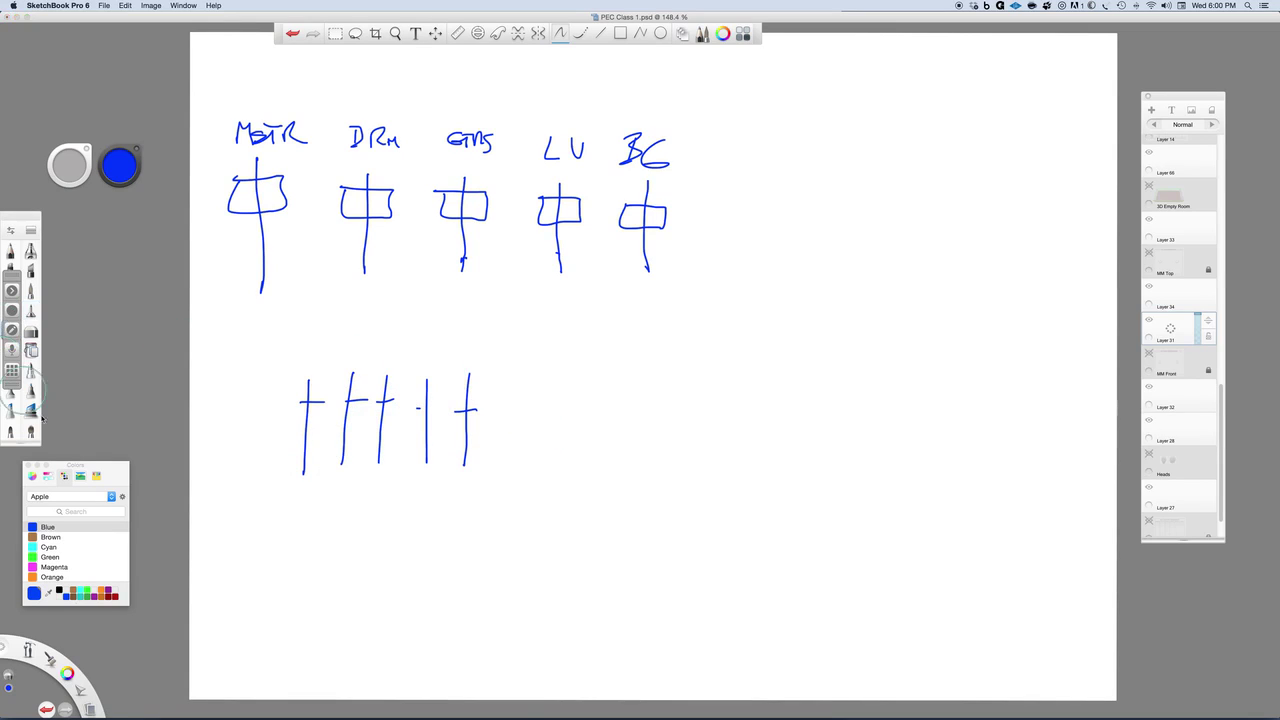
- Add two green track lines with crossbars to the right of the blue ones
{"action": "left_click", "coordinate": [31, 311]}
{"action": "left_click", "coordinate": [49, 557]}
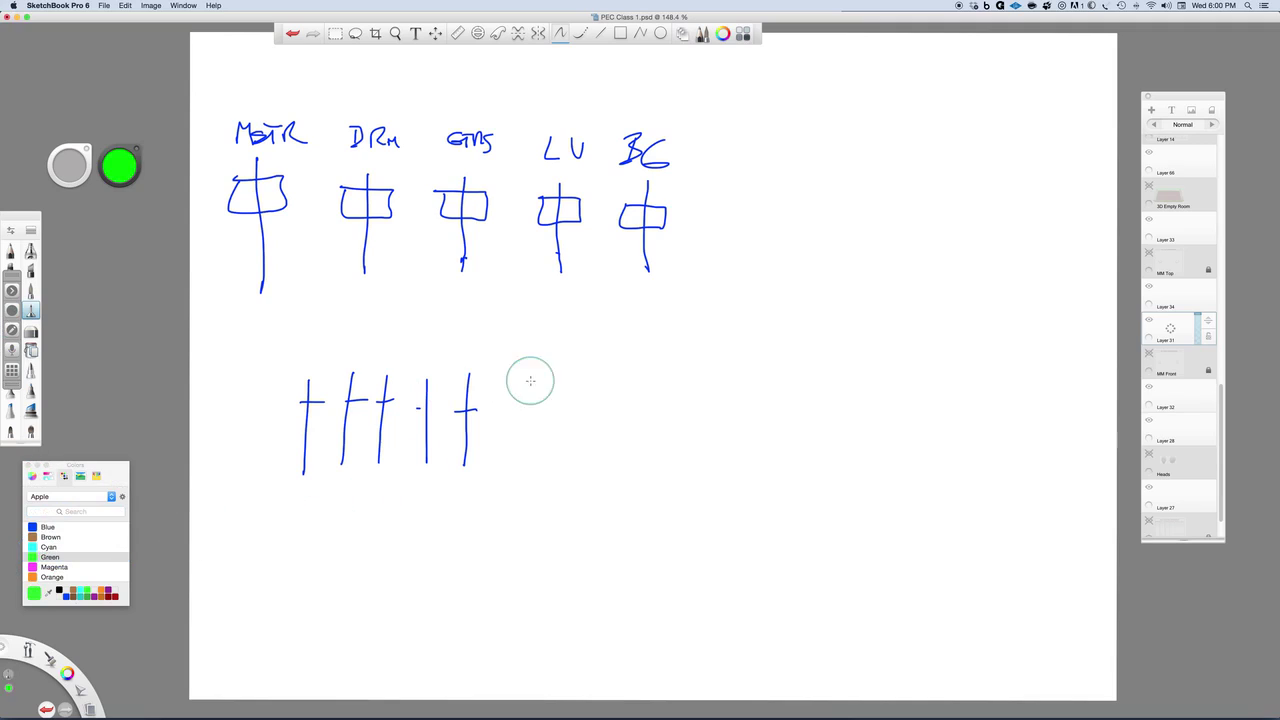
{"action": "left_click_drag", "start_coordinate": [510, 385], "coordinate": [507, 458]}
{"action": "left_click_drag", "start_coordinate": [548, 381], "coordinate": [545, 459]}
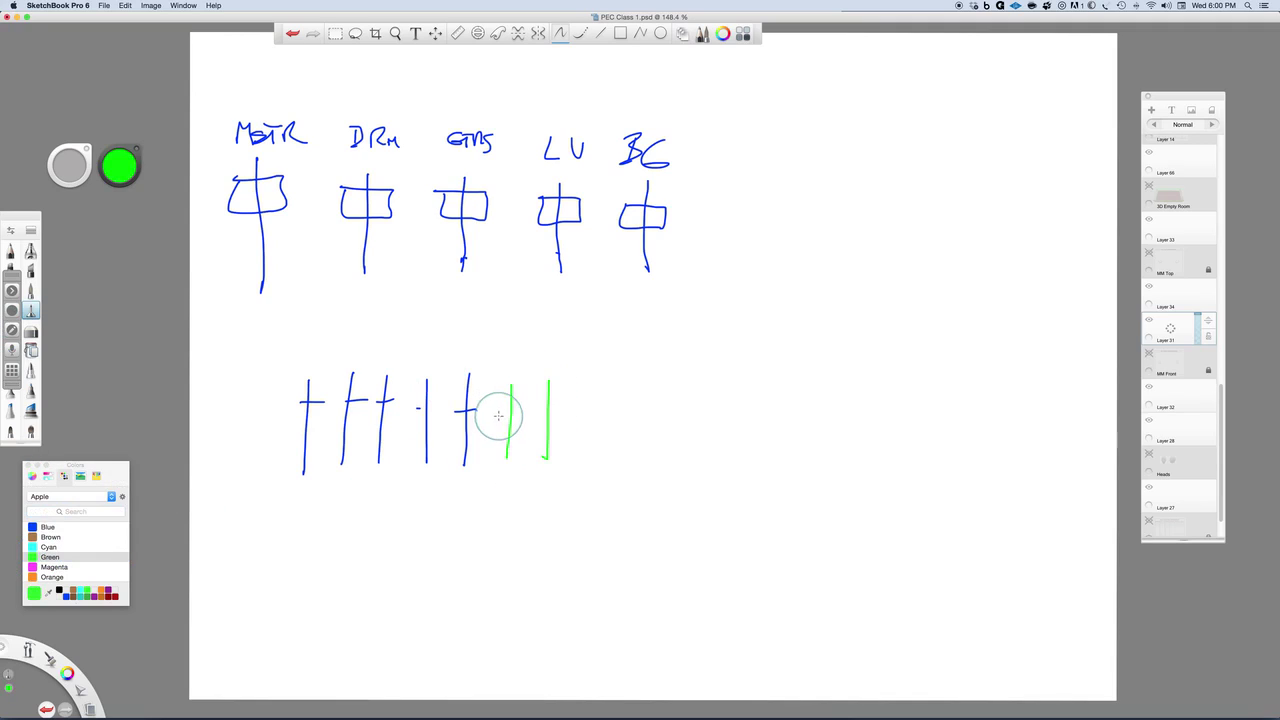
{"action": "left_click_drag", "start_coordinate": [498, 413], "coordinate": [560, 413]}
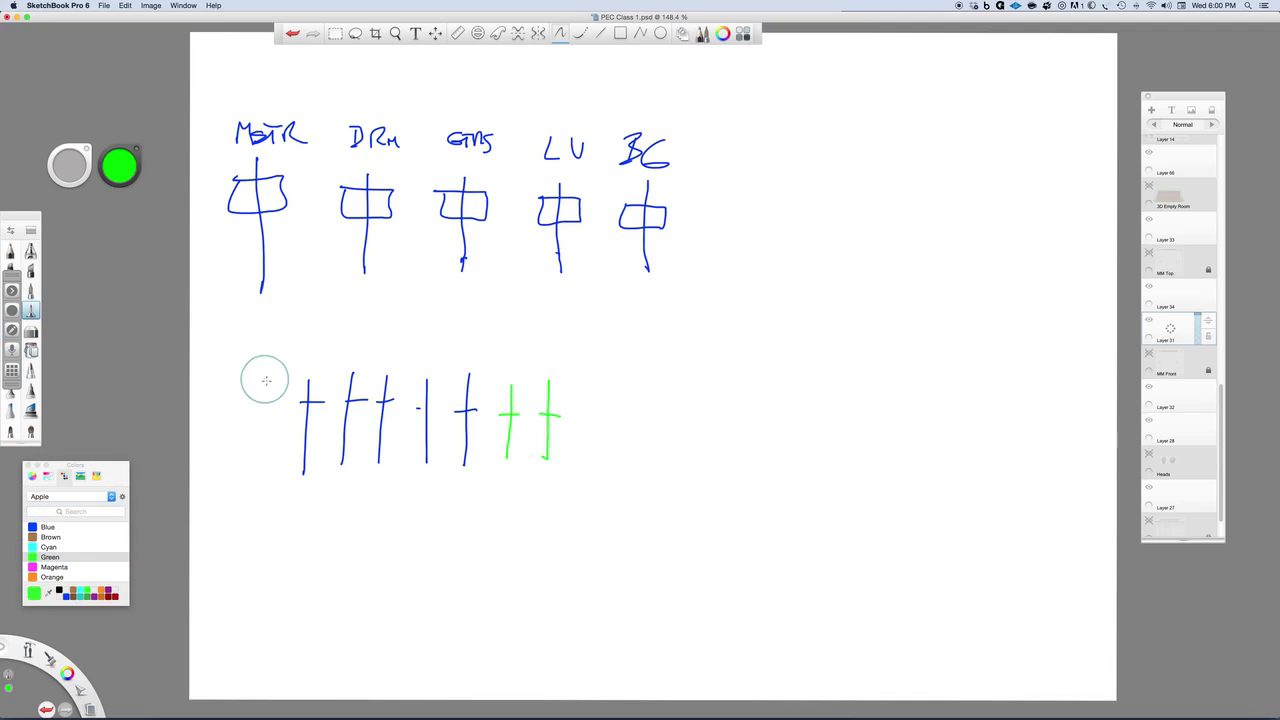
- Draw a brown brace over the blue and green lines with an arrow up to DRM
{"action": "left_click", "coordinate": [33, 537]}
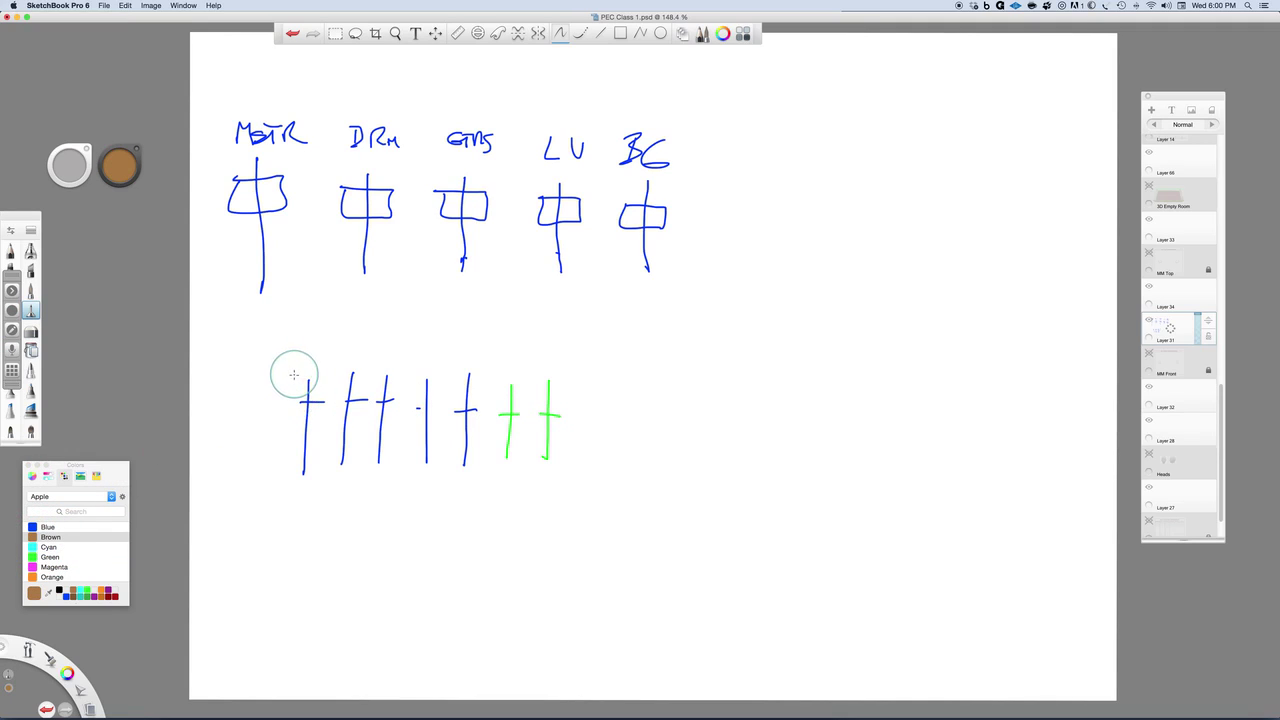
{"action": "mouse_move", "coordinate": [294, 375]}
{"action": "left_mouse_down"}
{"action": "mouse_move", "coordinate": [324, 359]}
{"action": "mouse_move", "coordinate": [409, 371]}
{"action": "mouse_move", "coordinate": [468, 352]}
{"action": "mouse_move", "coordinate": [564, 382]}
{"action": "left_mouse_up"}
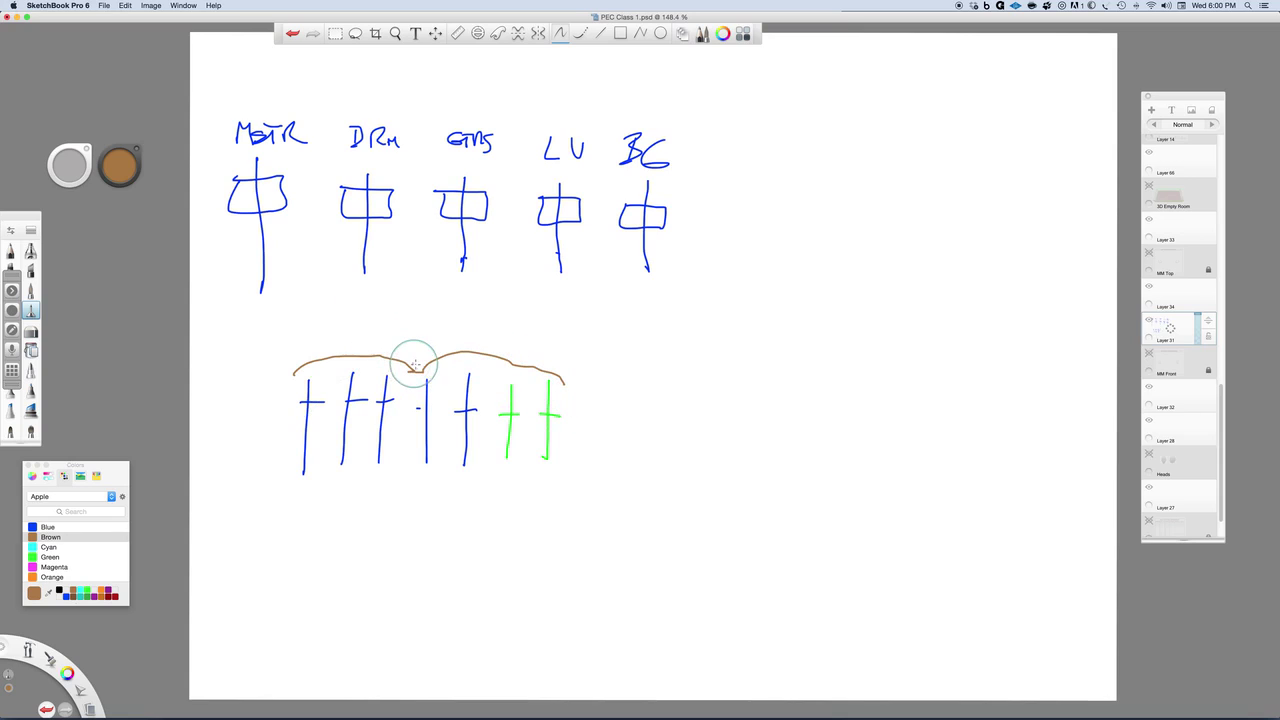
{"action": "mouse_move", "coordinate": [414, 368]}
{"action": "left_mouse_down"}
{"action": "mouse_move", "coordinate": [368, 279]}
{"action": "mouse_move", "coordinate": [388, 295]}
{"action": "left_mouse_up"}
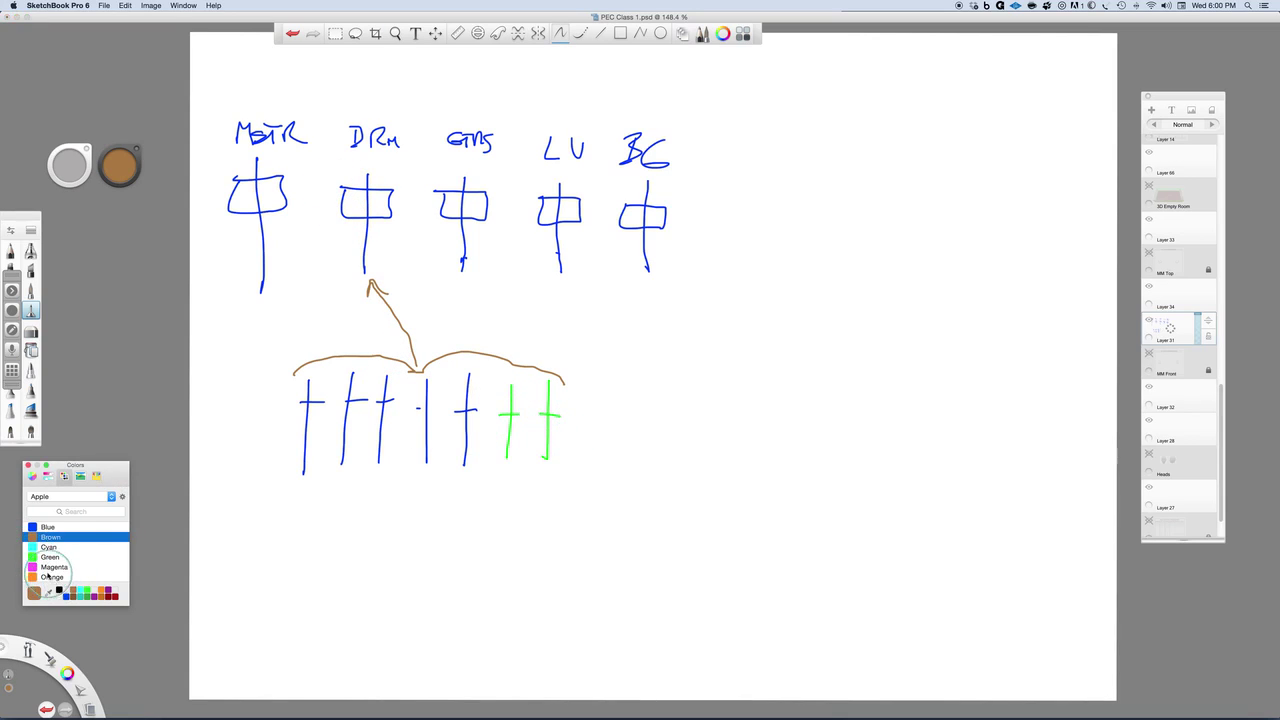
- Add magenta track lines with crossbars, followed by two green lines, to the right
{"action": "left_click", "coordinate": [56, 569]}
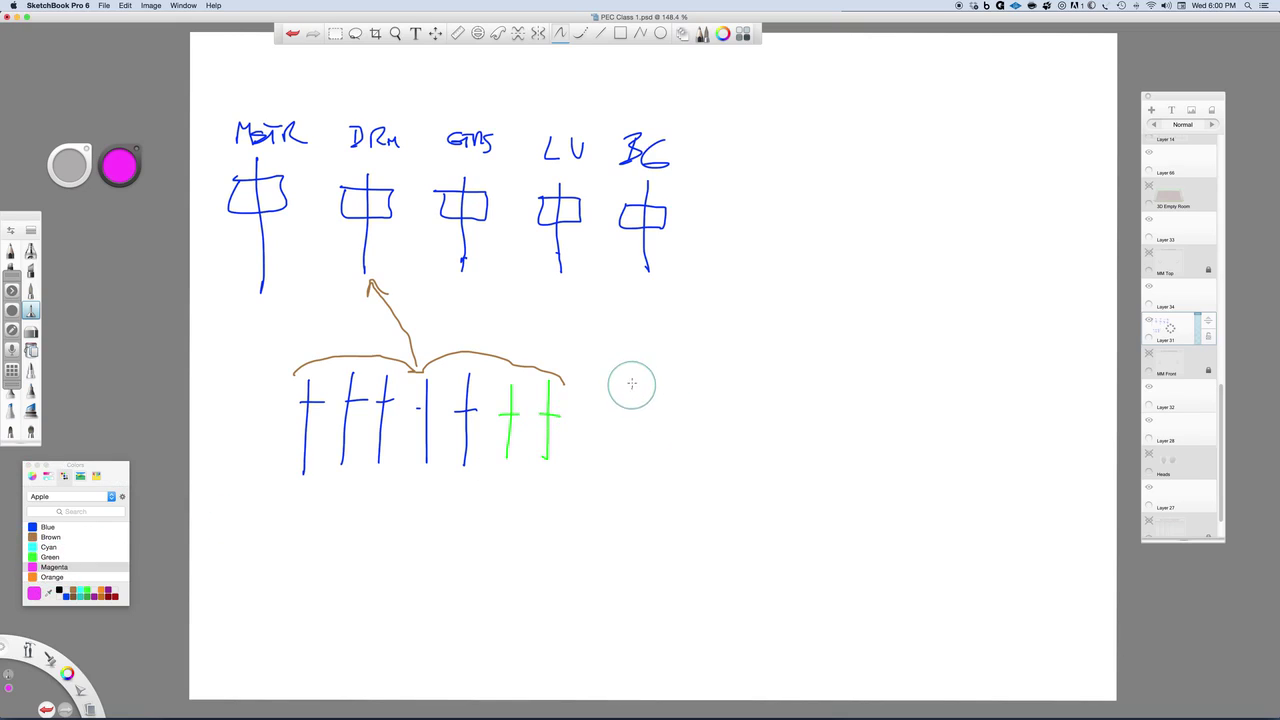
{"action": "mouse_move", "coordinate": [639, 369]}
{"action": "left_mouse_down"}
{"action": "mouse_move", "coordinate": [630, 441]}
{"action": "mouse_move", "coordinate": [669, 372]}
{"action": "mouse_move", "coordinate": [700, 438]}
{"action": "left_mouse_up"}
{"action": "mouse_move", "coordinate": [736, 370]}
{"action": "left_mouse_down"}
{"action": "mouse_move", "coordinate": [735, 435]}
{"action": "mouse_move", "coordinate": [765, 438]}
{"action": "left_mouse_up"}
{"action": "left_click_drag", "start_coordinate": [624, 387], "coordinate": [689, 400]}
{"action": "mouse_move", "coordinate": [708, 372]}
{"action": "left_mouse_down"}
{"action": "mouse_move", "coordinate": [702, 432]}
{"action": "mouse_move", "coordinate": [728, 398]}
{"action": "mouse_move", "coordinate": [748, 397]}
{"action": "left_mouse_up"}
{"action": "left_click_drag", "start_coordinate": [757, 394], "coordinate": [779, 394]}
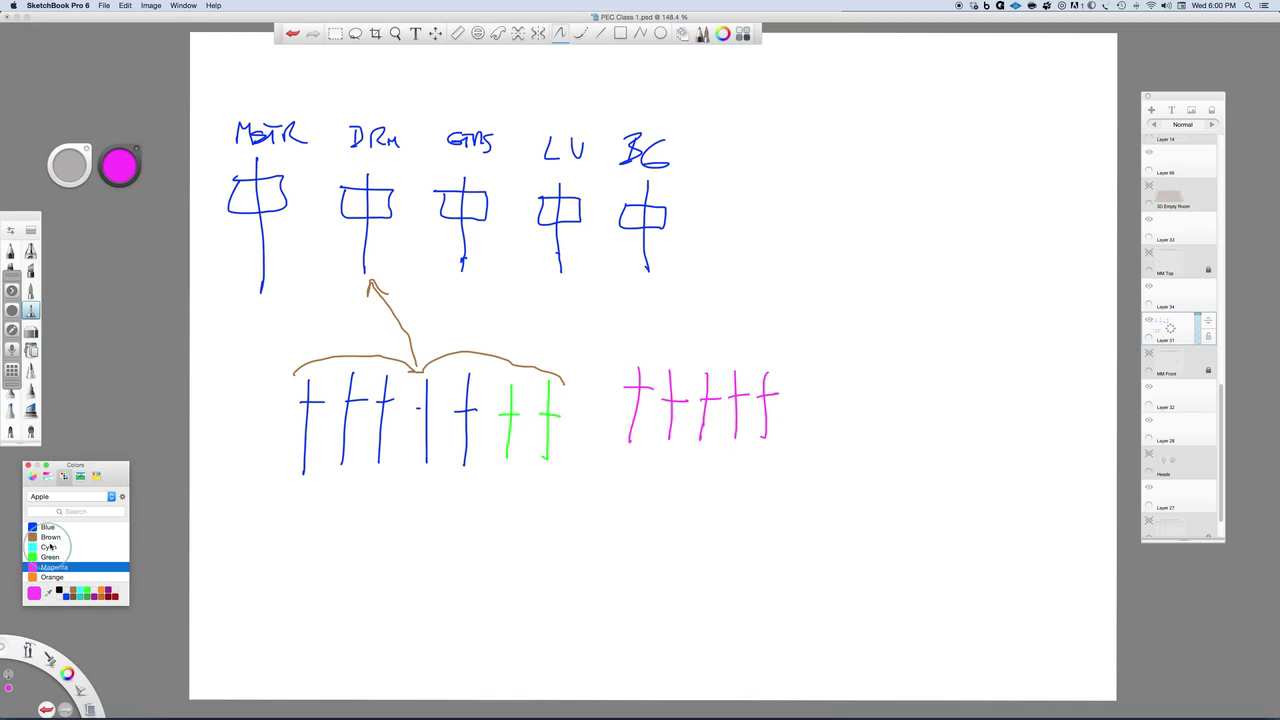
{"action": "left_click", "coordinate": [48, 557]}
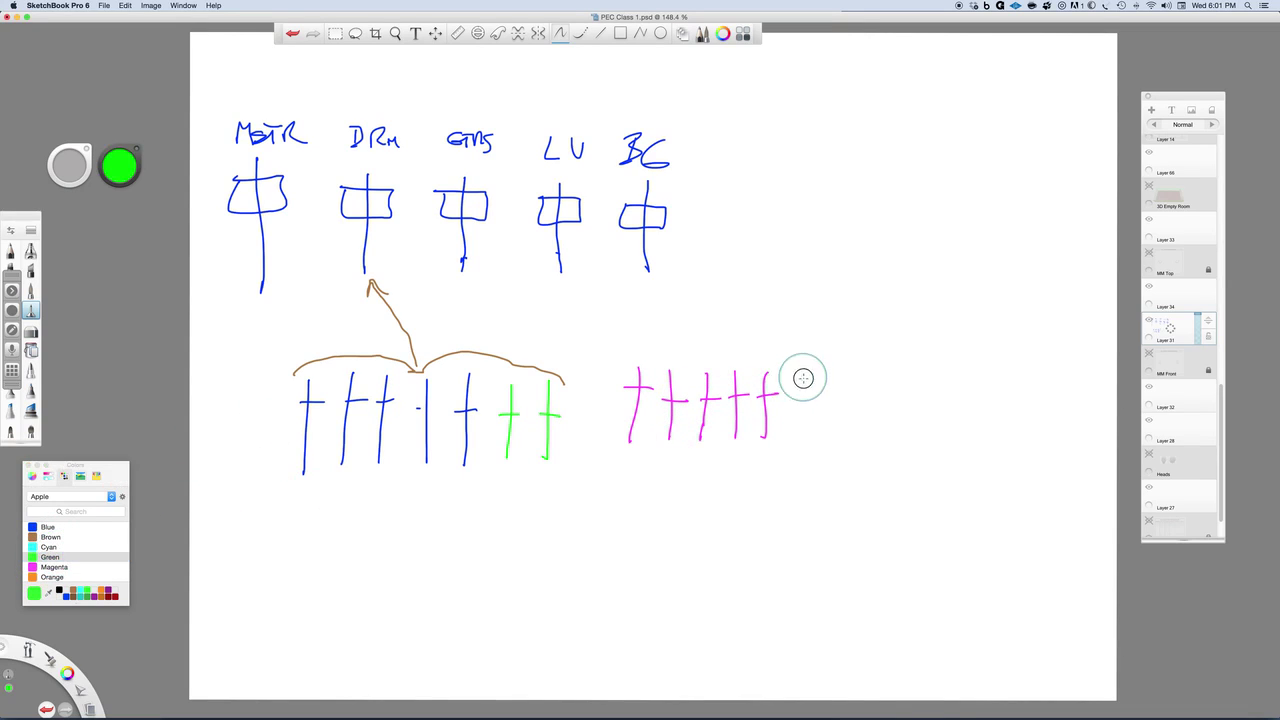
{"action": "mouse_move", "coordinate": [804, 378]}
{"action": "left_mouse_down"}
{"action": "mouse_move", "coordinate": [806, 438]}
{"action": "mouse_move", "coordinate": [839, 432]}
{"action": "mouse_move", "coordinate": [830, 399]}
{"action": "mouse_move", "coordinate": [848, 397]}
{"action": "left_mouse_up"}
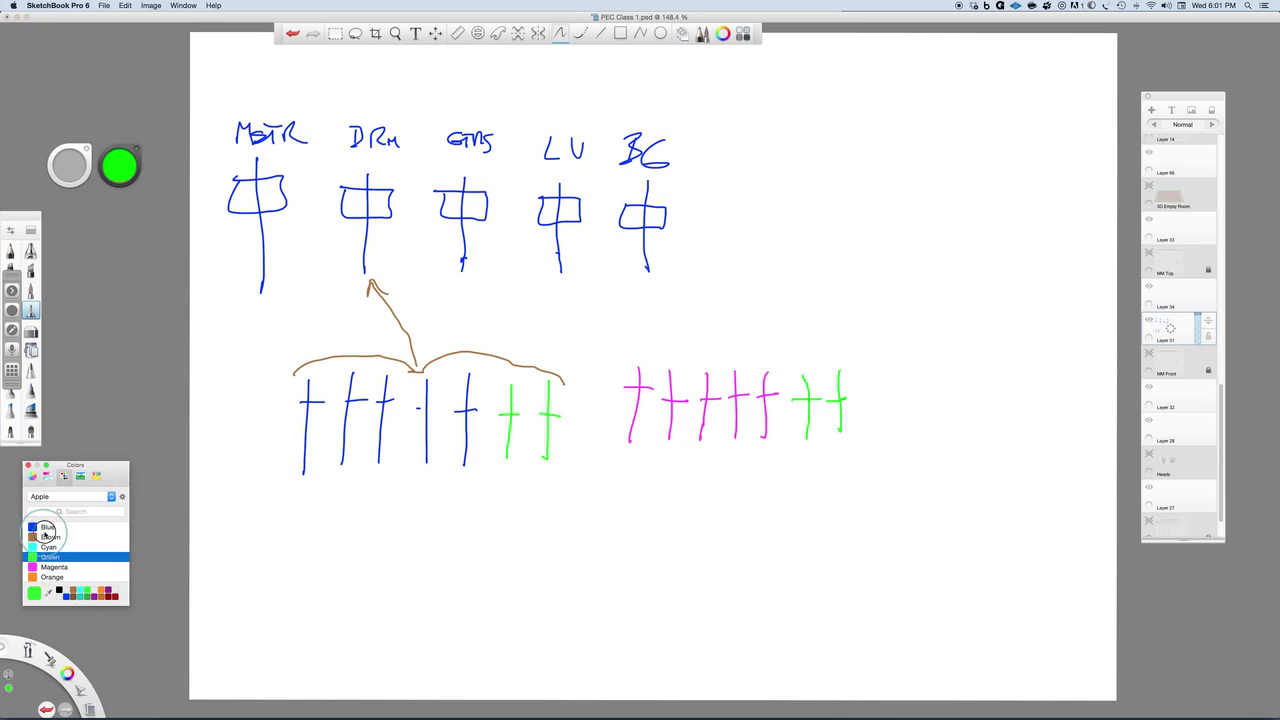
- Brace the magenta-green group in brown, arrow it to GTRS, save, and return to Pro Tools
{"action": "left_click", "coordinate": [46, 527]}
{"action": "left_click", "coordinate": [63, 537]}
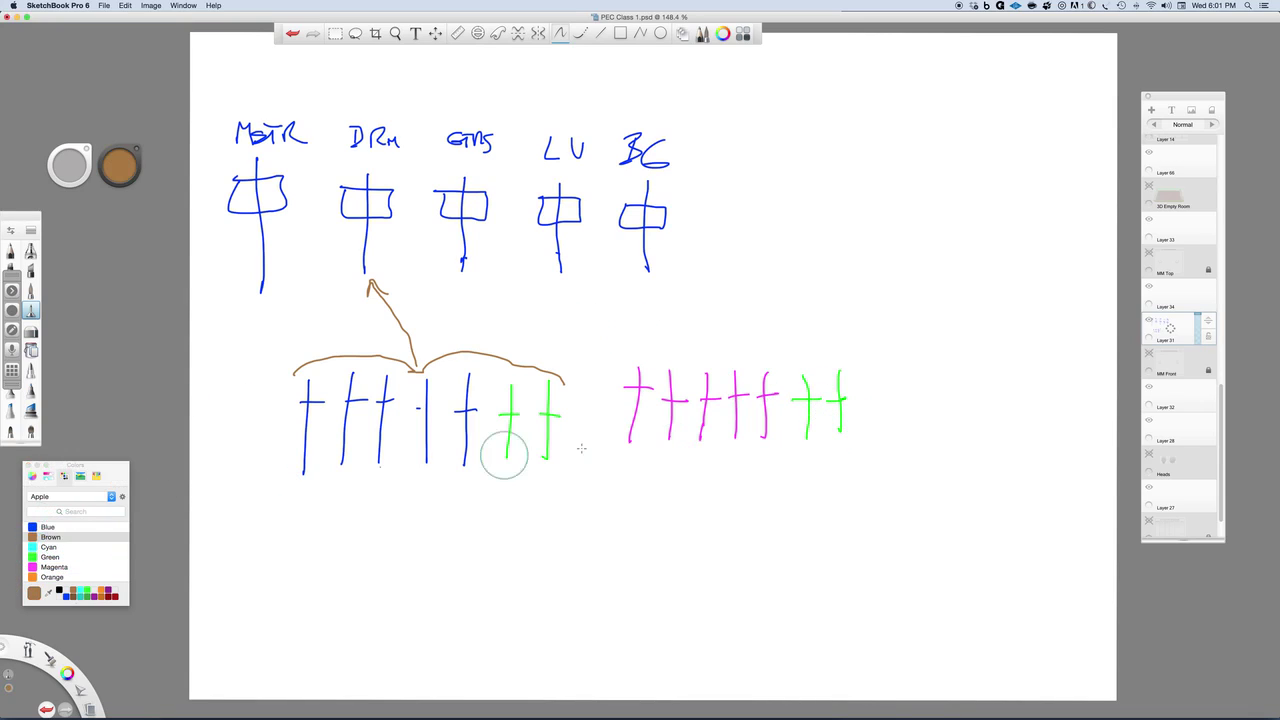
{"action": "mouse_move", "coordinate": [633, 360]}
{"action": "left_mouse_down"}
{"action": "mouse_move", "coordinate": [662, 351]}
{"action": "mouse_move", "coordinate": [750, 348]}
{"action": "mouse_move", "coordinate": [801, 354]}
{"action": "mouse_move", "coordinate": [855, 384]}
{"action": "left_mouse_up"}
{"action": "mouse_move", "coordinate": [740, 337]}
{"action": "left_mouse_down"}
{"action": "mouse_move", "coordinate": [658, 300]}
{"action": "mouse_move", "coordinate": [486, 306]}
{"action": "mouse_move", "coordinate": [466, 286]}
{"action": "mouse_move", "coordinate": [480, 283]}
{"action": "left_mouse_up"}
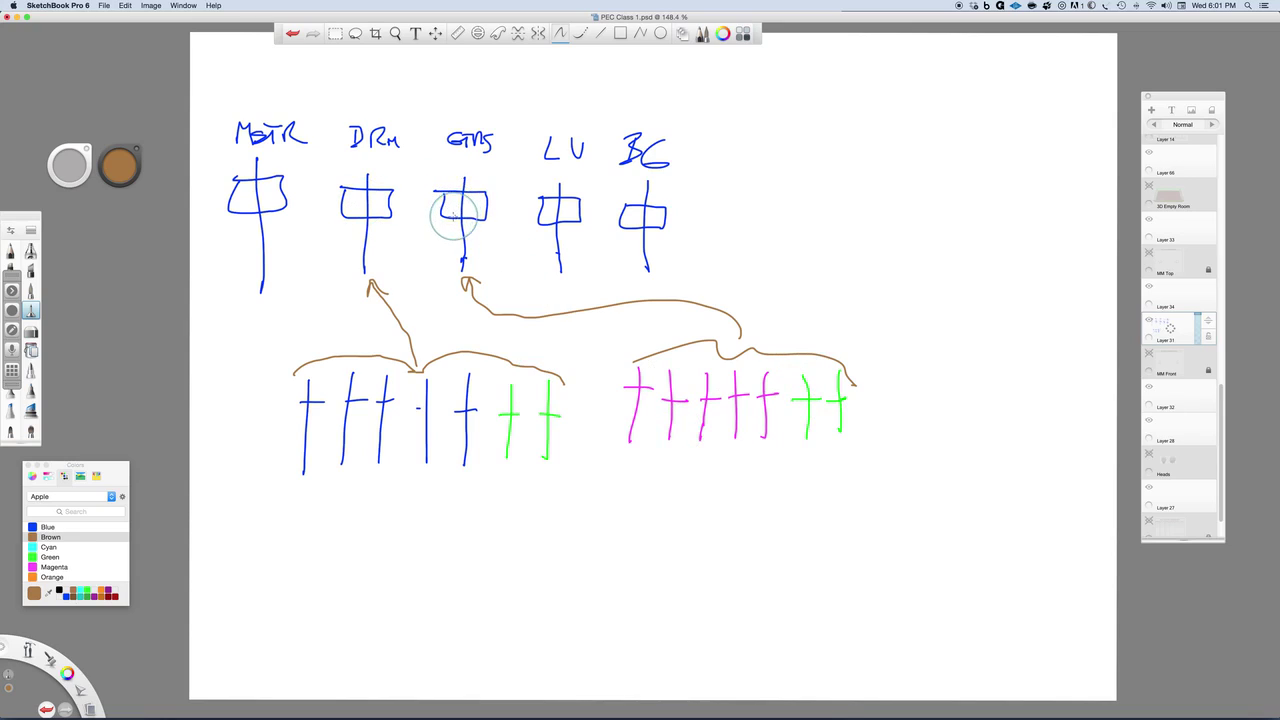
{"action": "key", "text": "super+s"}
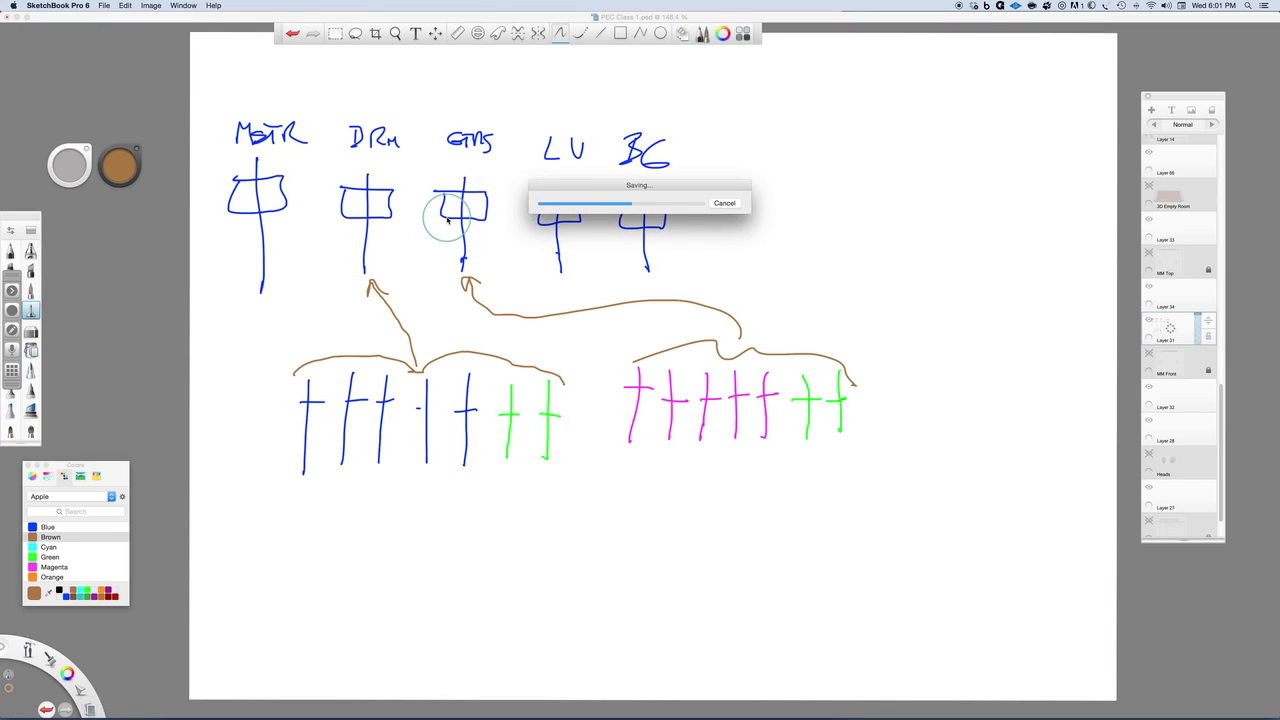
{"action": "key", "text": "super+Tab"}
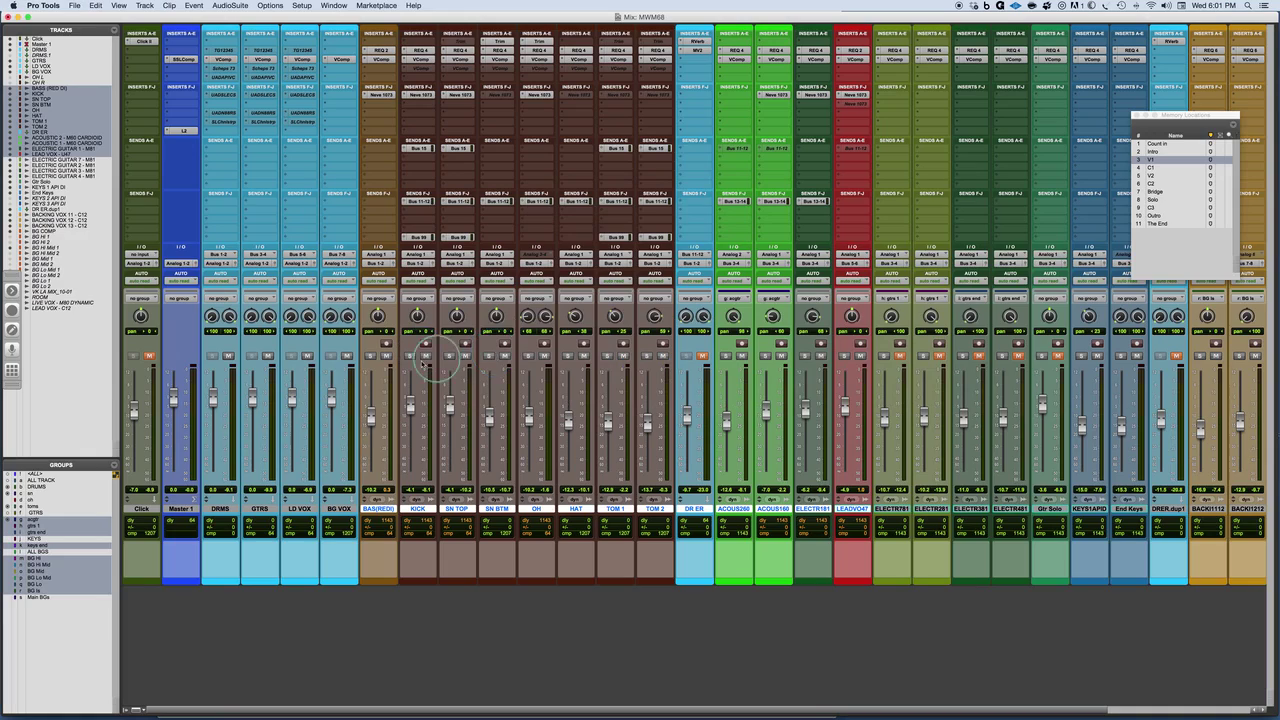
- Start session playback and mute the LD VOX and BG VOX channels
{"action": "key", "text": "space"}
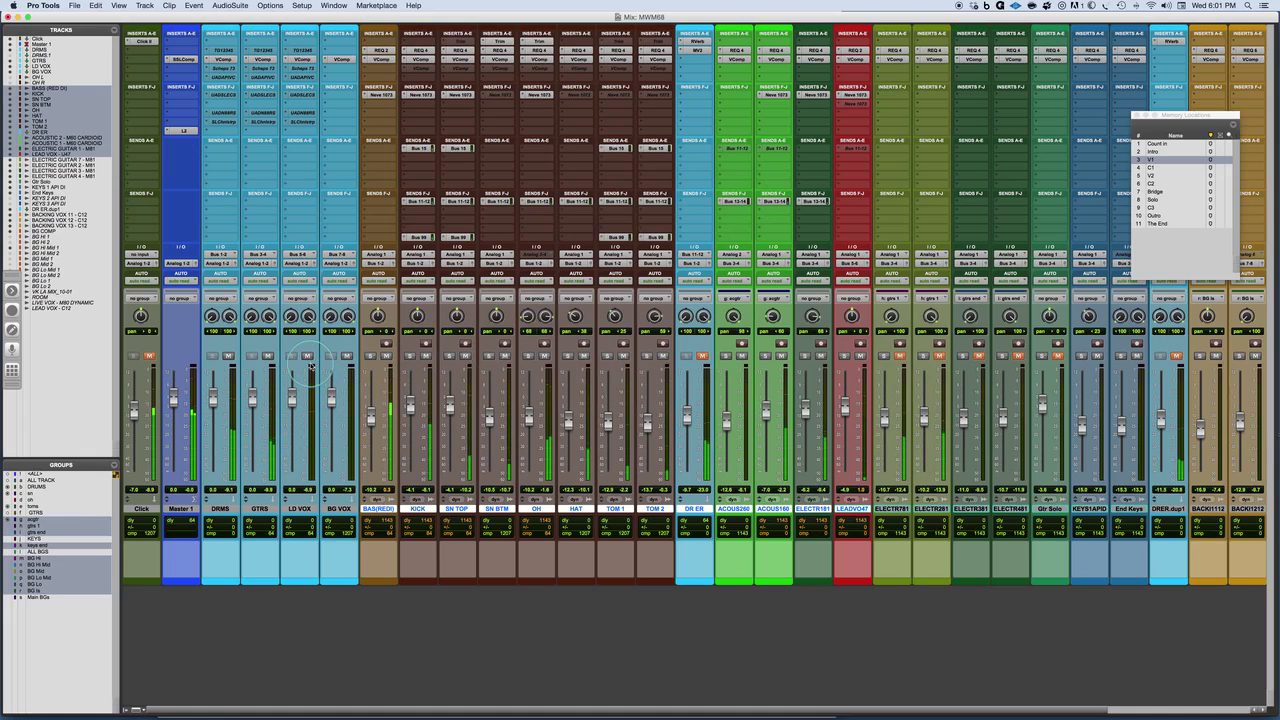
{"action": "left_click", "coordinate": [308, 355]}
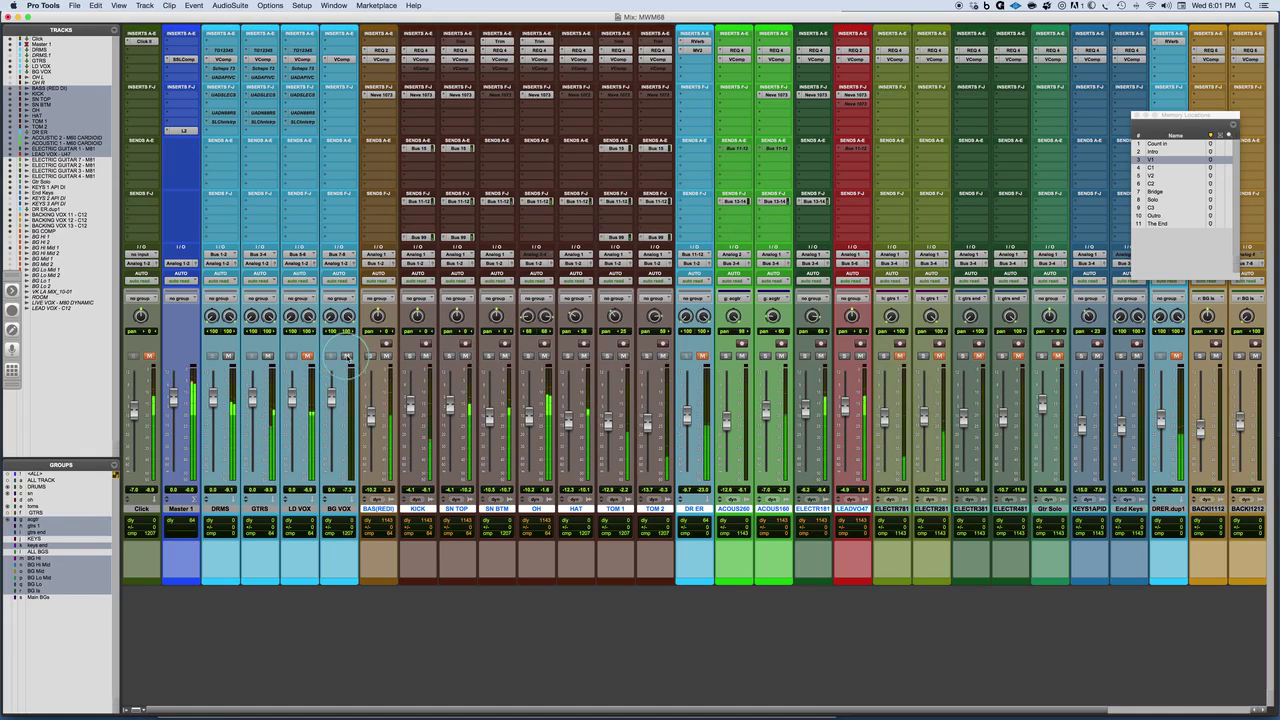
{"action": "left_click", "coordinate": [347, 356]}
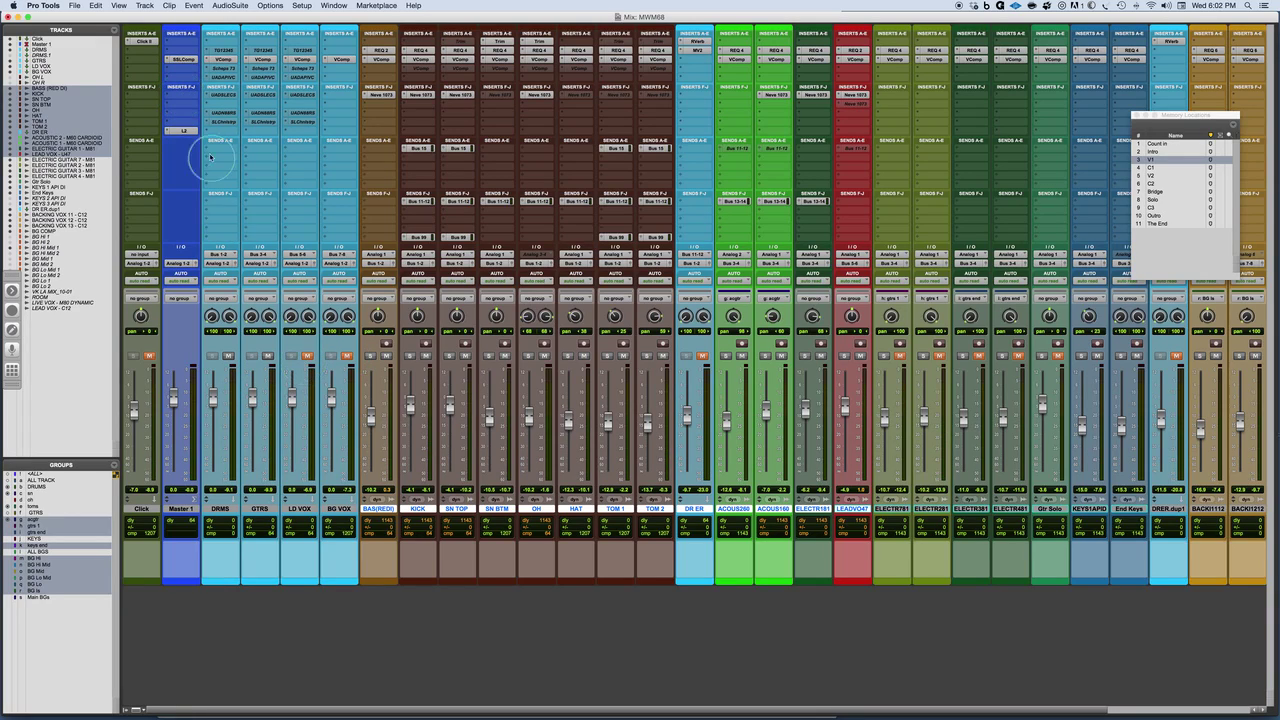
{"action": "left_click", "coordinate": [184, 60]}
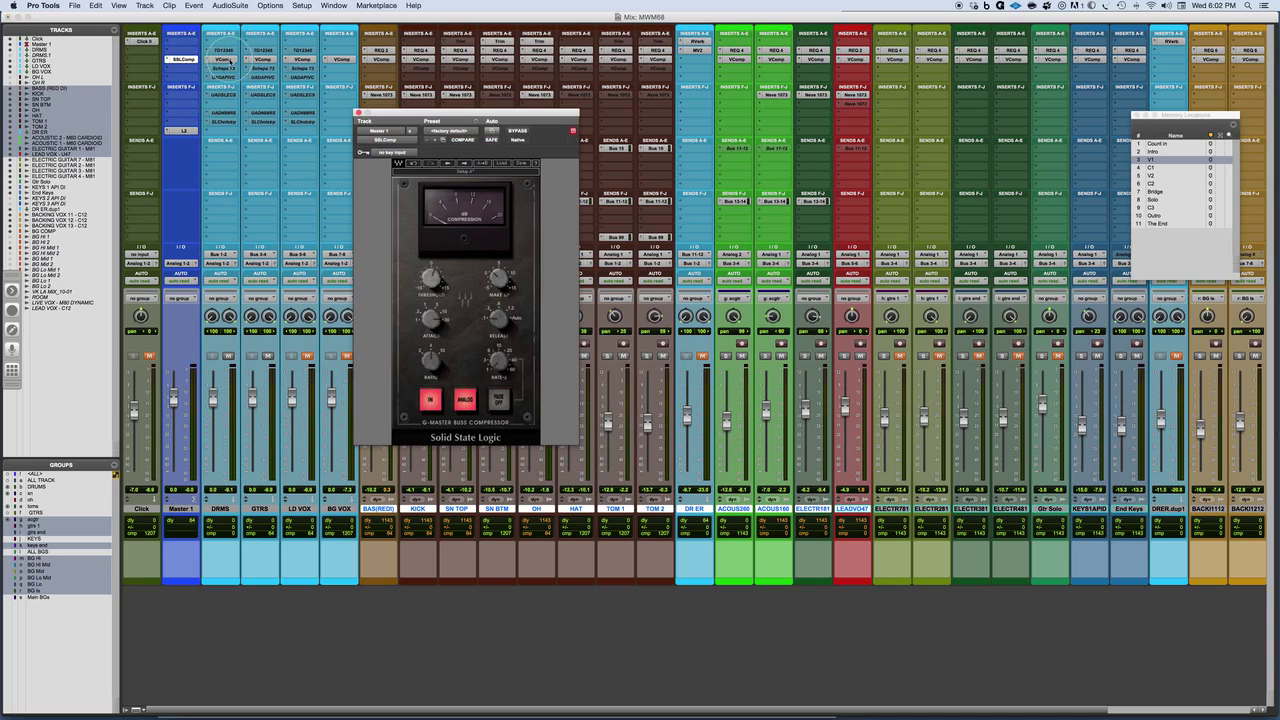
{"action": "left_click", "coordinate": [222, 60]}
{"action": "left_click", "coordinate": [262, 60]}
{"action": "left_click", "coordinate": [302, 60]}
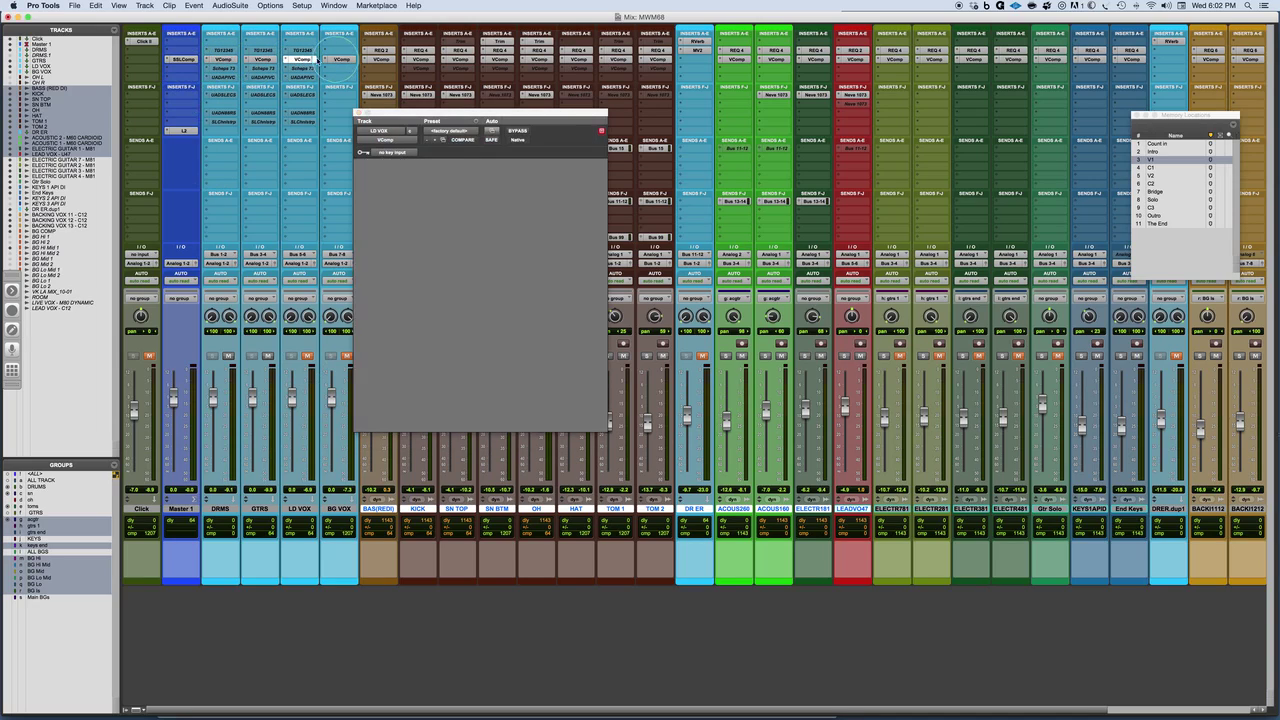
{"action": "left_click", "coordinate": [185, 60]}
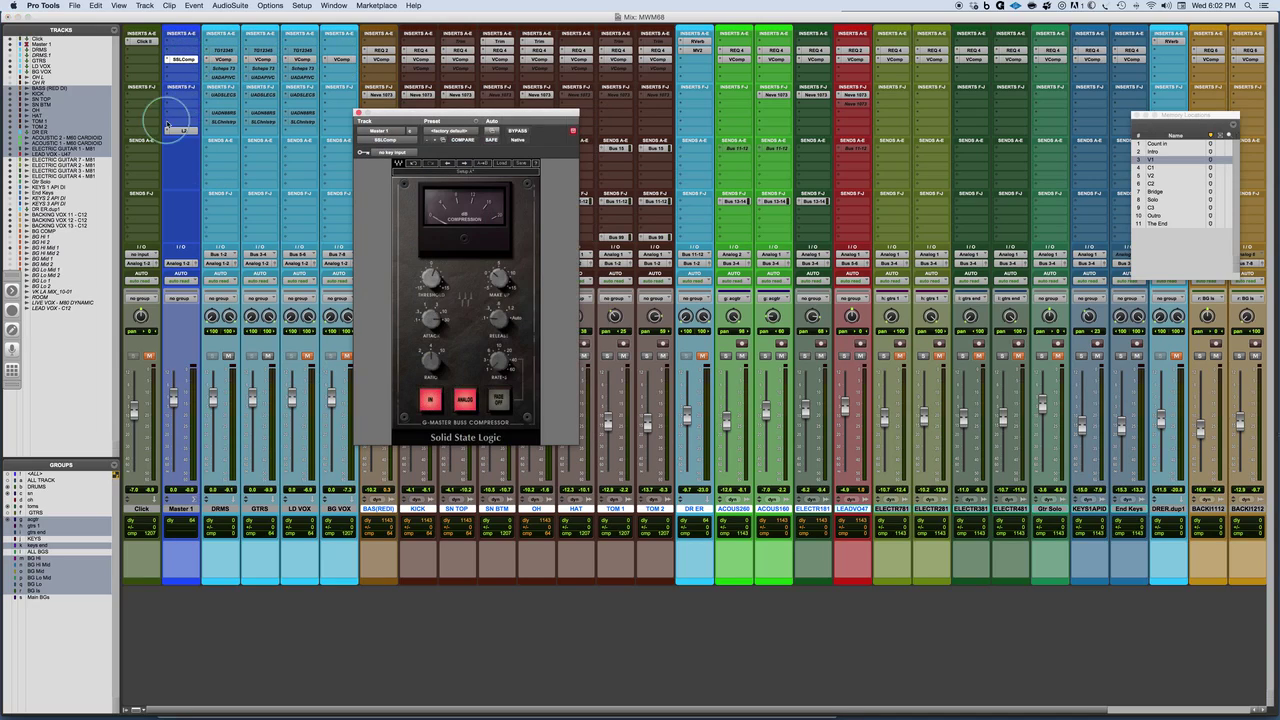
{"action": "left_click", "coordinate": [181, 131]}
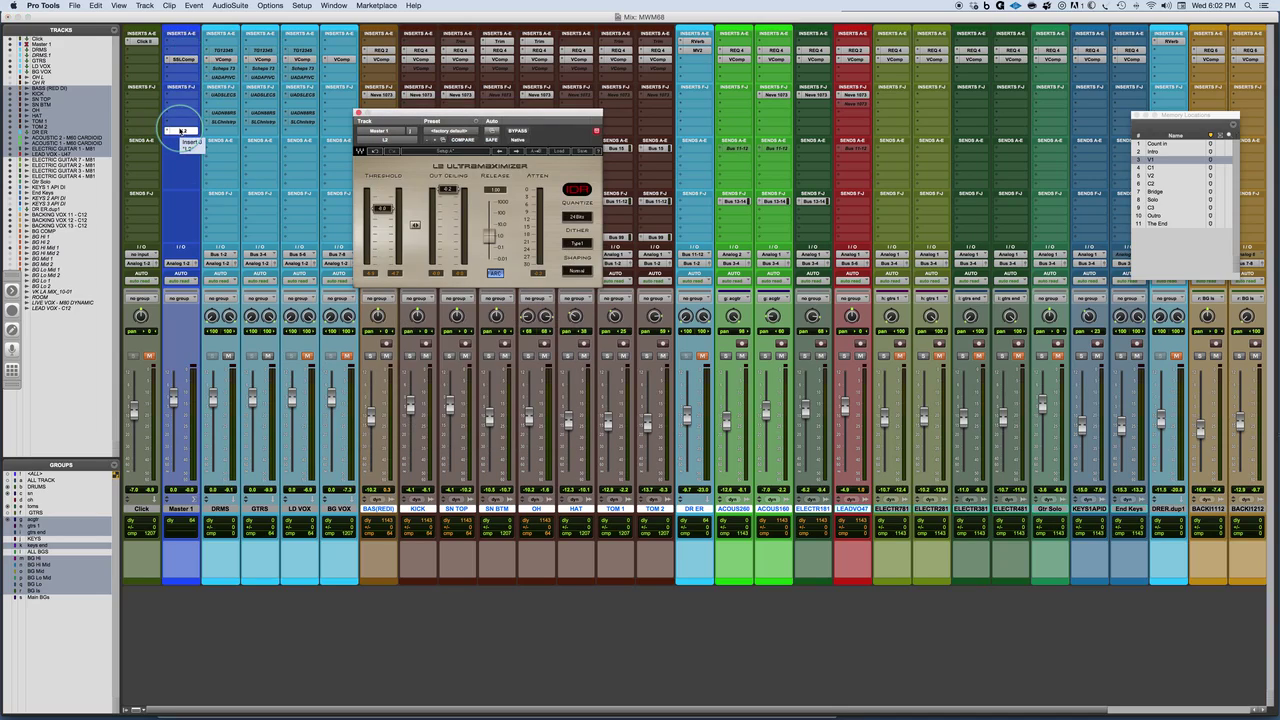
{"action": "left_click", "coordinate": [183, 60]}
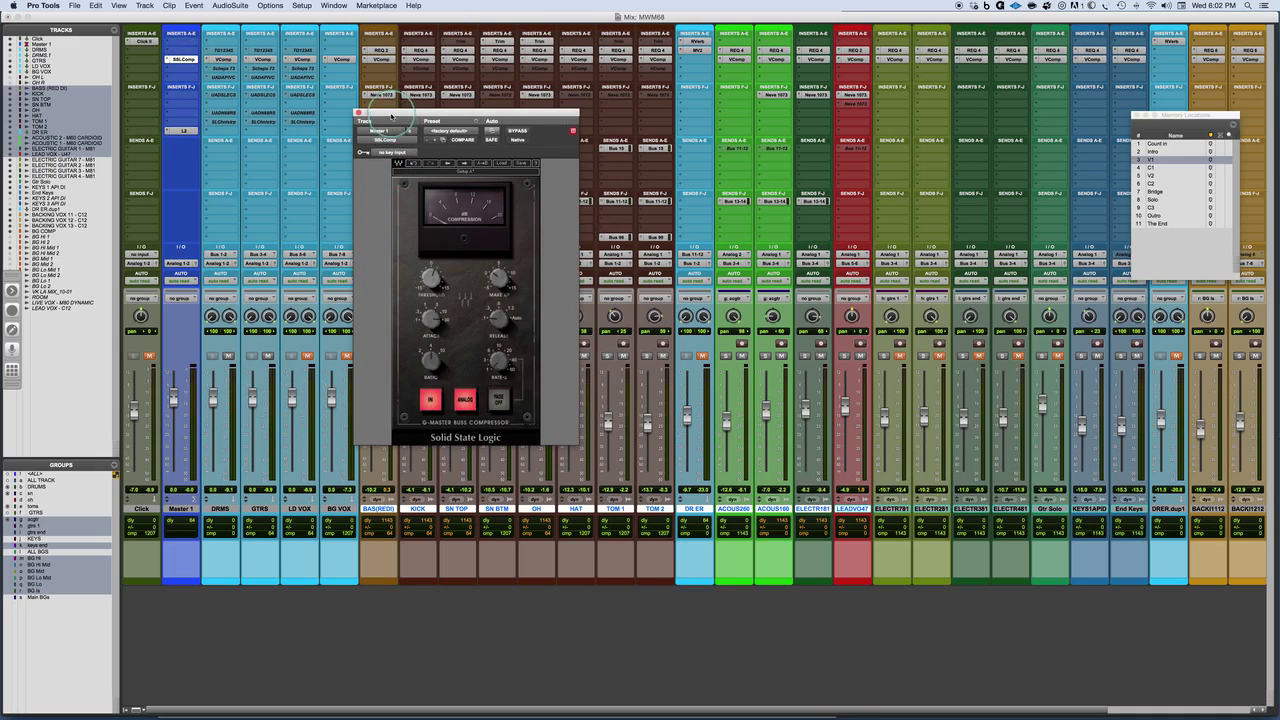
{"action": "left_click_drag", "start_coordinate": [393, 116], "coordinate": [602, 108]}
{"action": "left_click", "coordinate": [566, 104]}
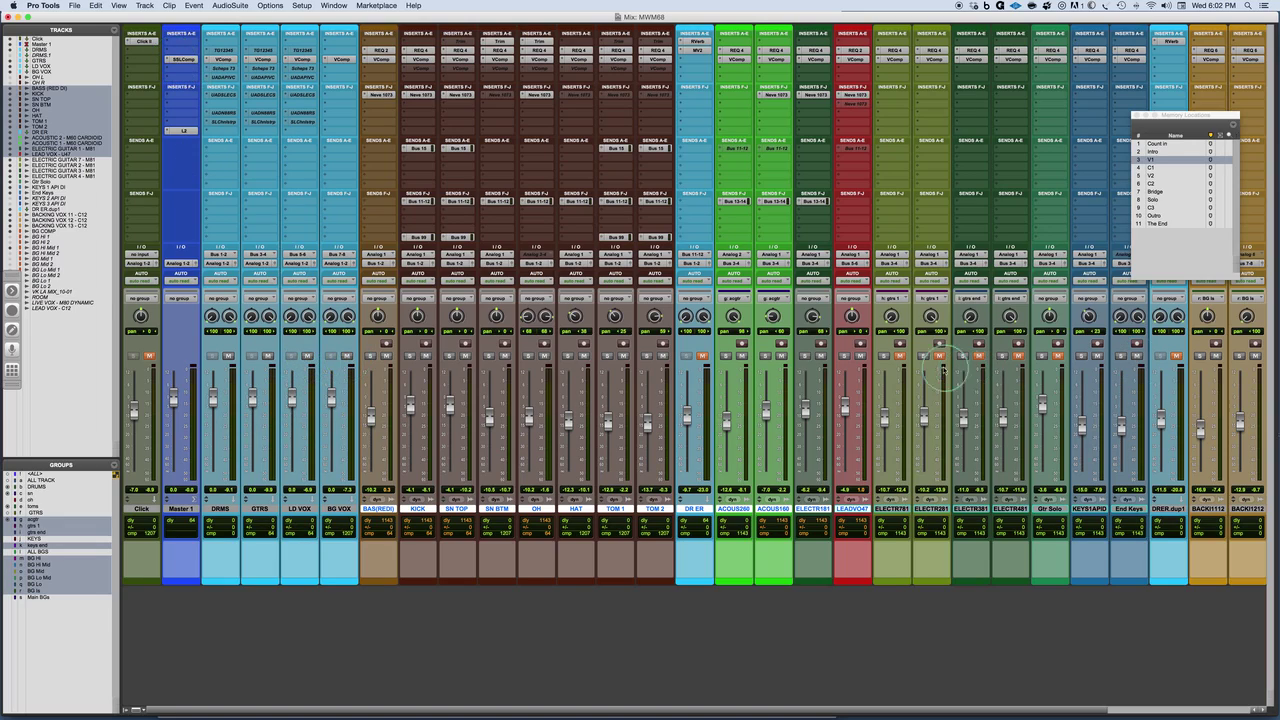
{"action": "left_click", "coordinate": [900, 356]}
{"action": "left_click", "coordinate": [900, 356]}
{"action": "left_click", "coordinate": [1057, 356]}
{"action": "left_click", "coordinate": [1057, 356]}
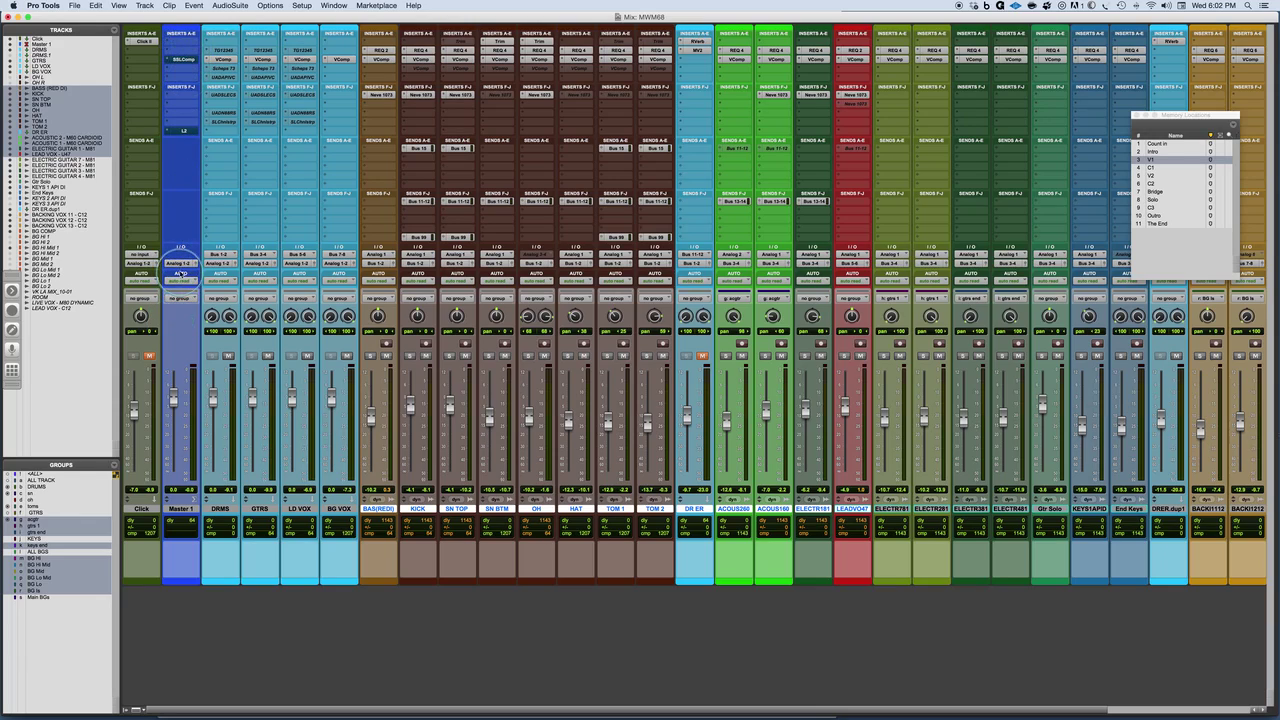
- Switch Master 1's automation mode to off
{"action": "left_click", "coordinate": [181, 279]}
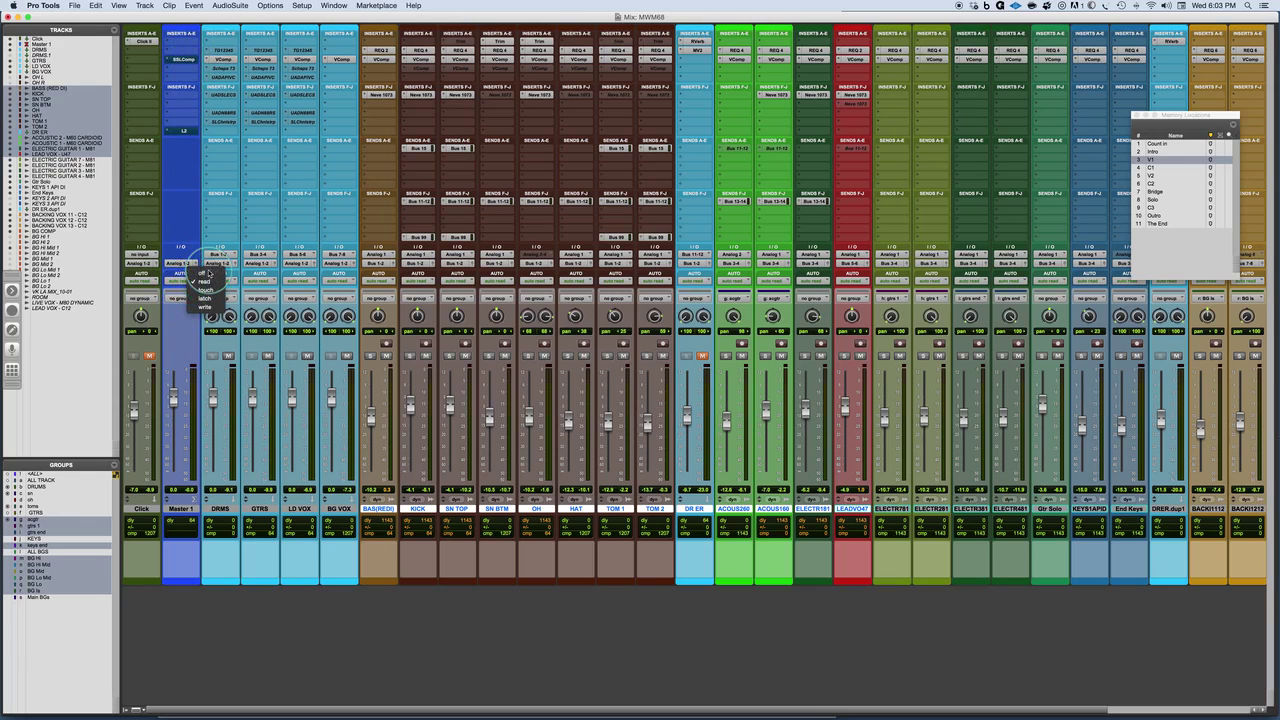
{"action": "left_click", "coordinate": [205, 273]}
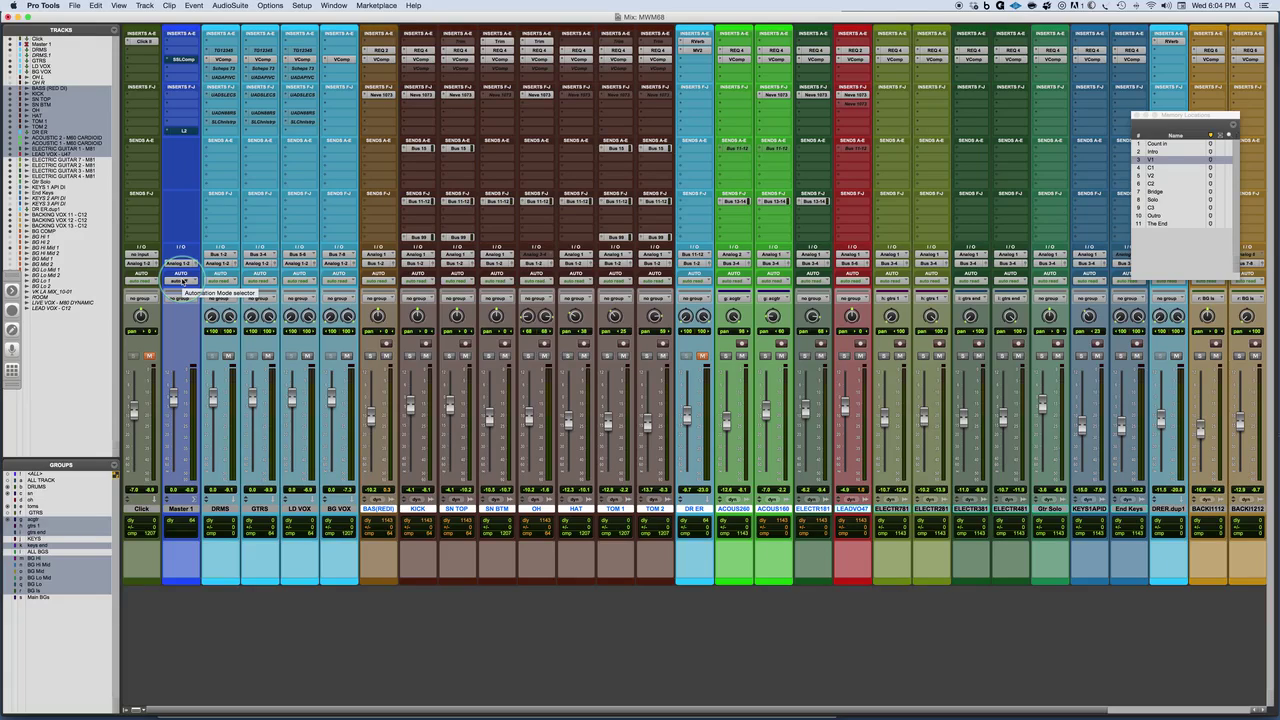
{"action": "left_click", "coordinate": [183, 281]}
- Confirm Master 1 automation is off and open its SSLComp bus compressor plugin window
{"action": "left_click", "coordinate": [183, 268]}
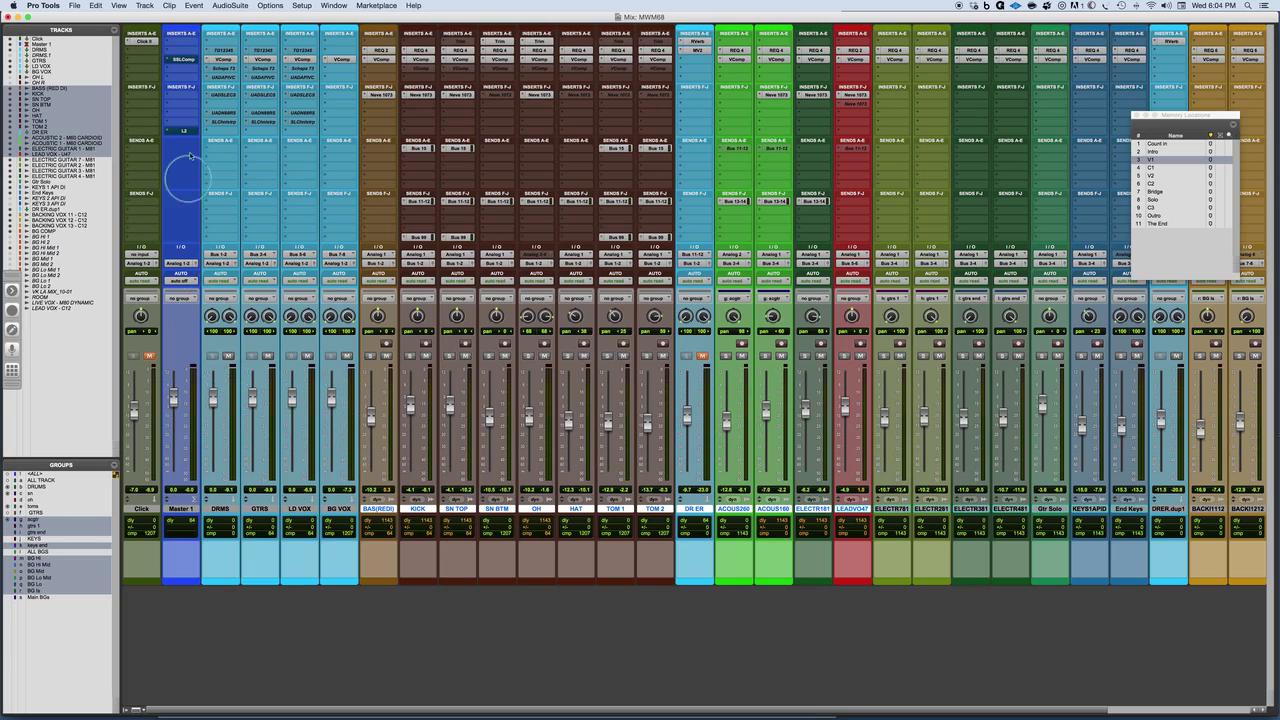
{"action": "left_click", "coordinate": [185, 62]}
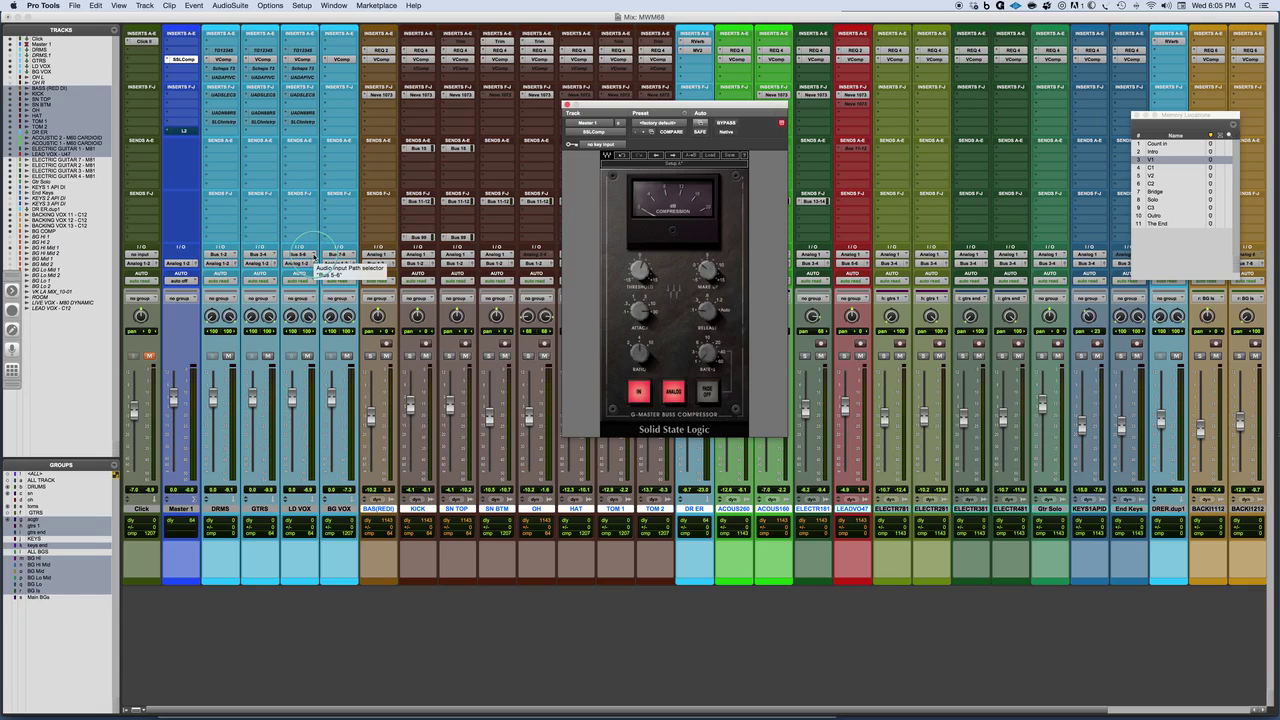
- Mute GTRS and LD VOX, and bypass the SSLComp insert on Master 1
{"action": "left_click", "coordinate": [267, 355]}
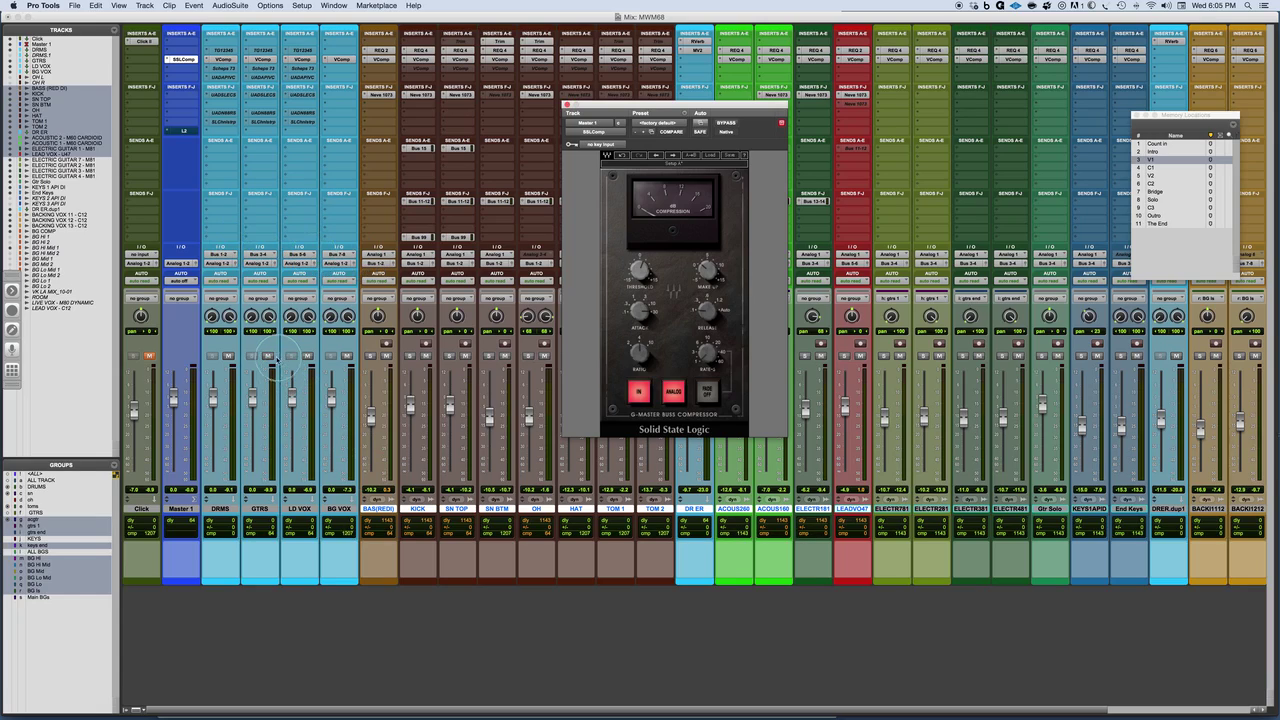
{"action": "left_click", "coordinate": [307, 356]}
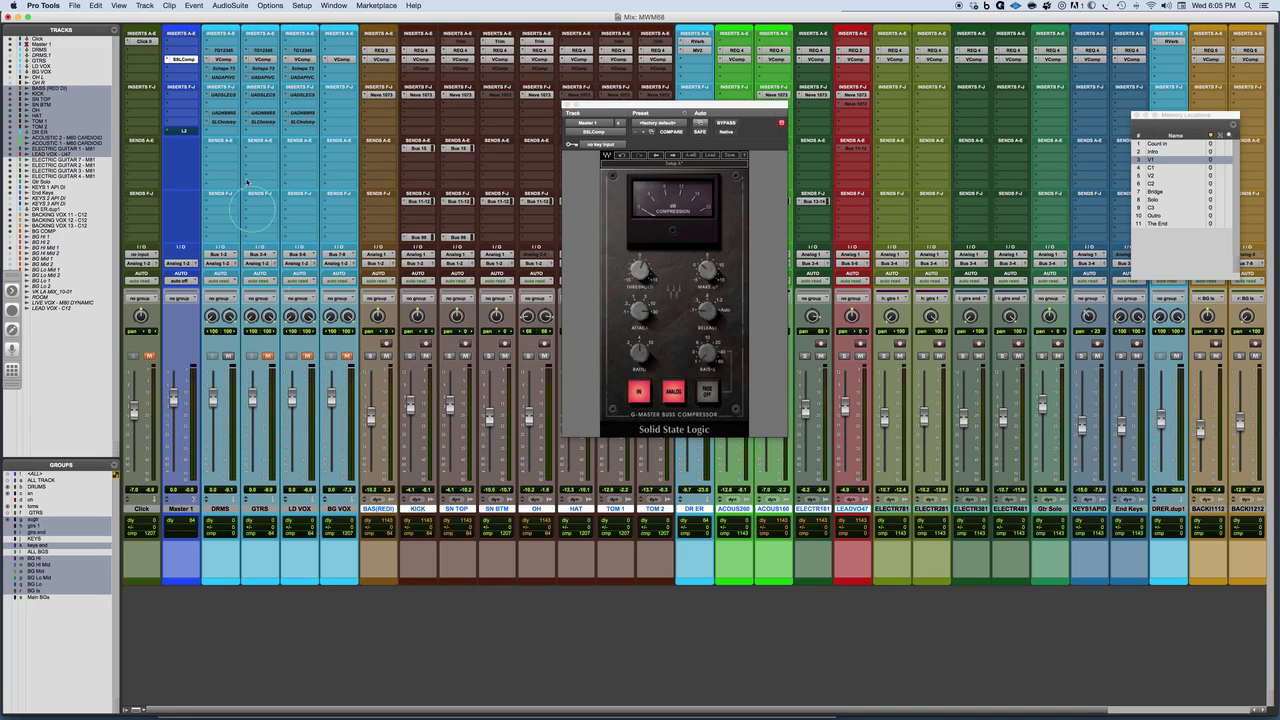
{"action": "left_click", "coordinate": [76, 5]}
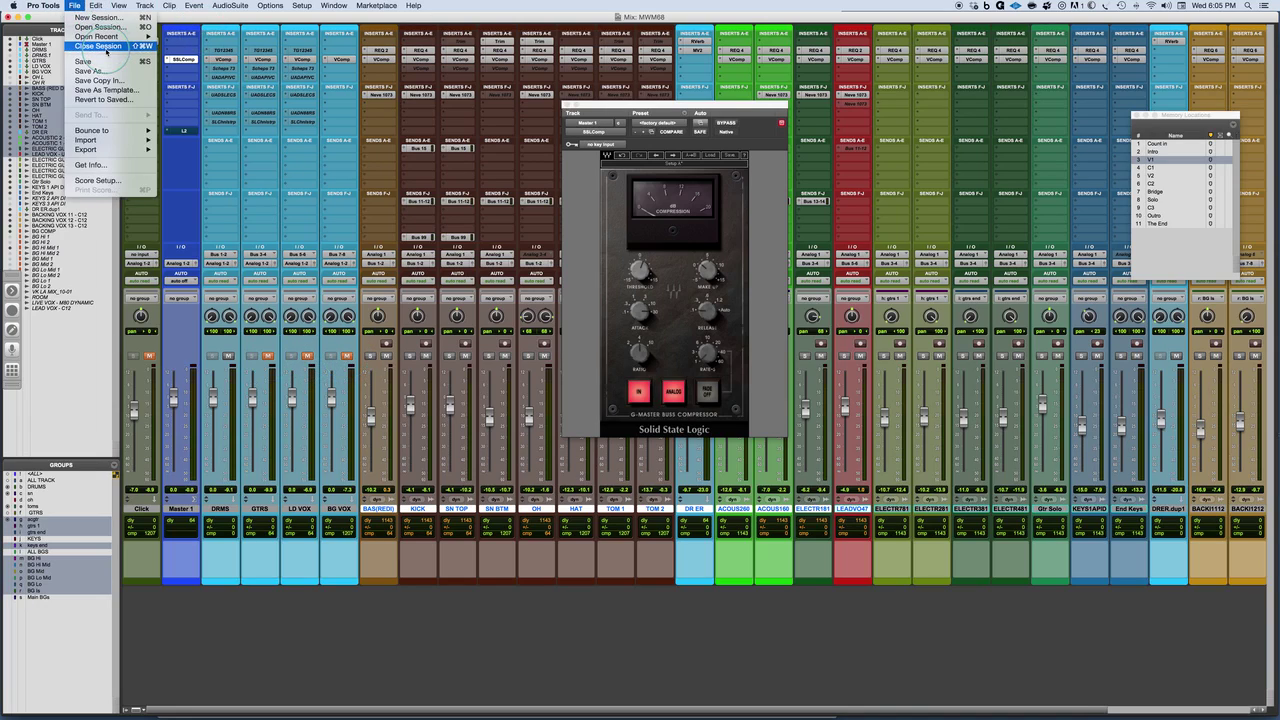
{"action": "left_click", "coordinate": [180, 60]}
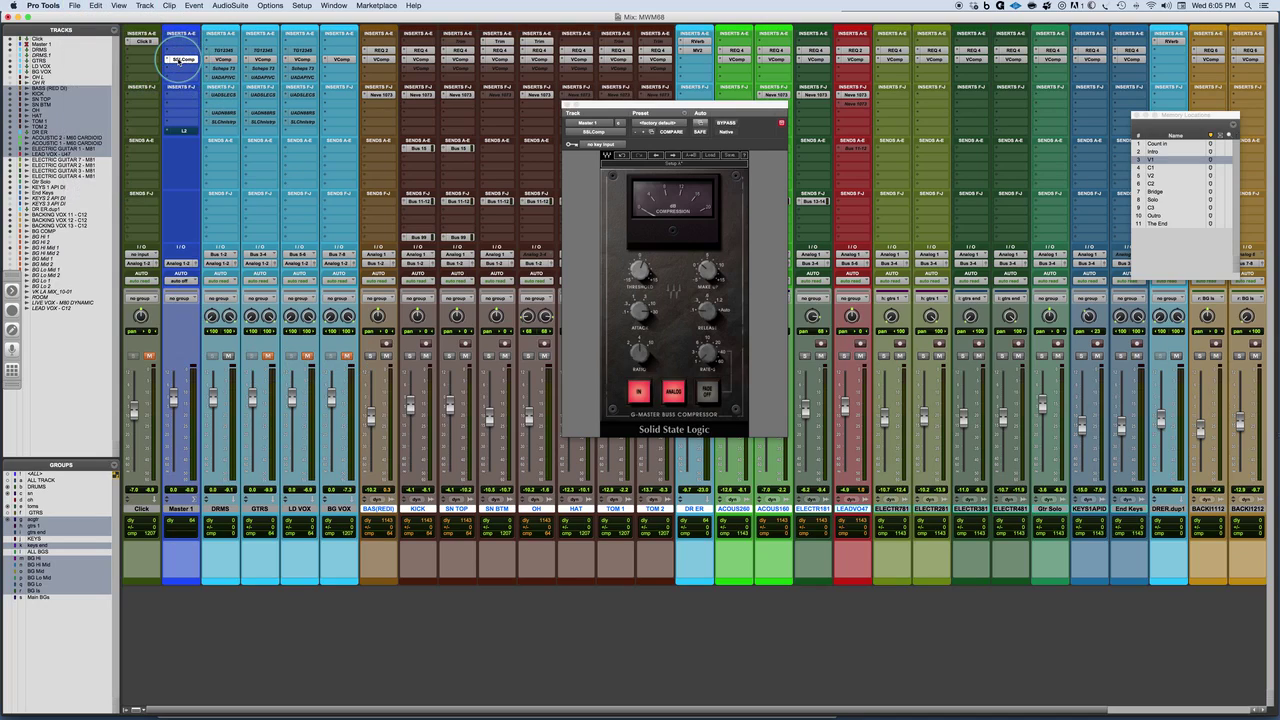
- Open Bounce to Disk (MWM65_1, 24-bit 44.1 kHz WAV) and move the dialog off the compressor
{"action": "key", "text": "alt+super+b"}
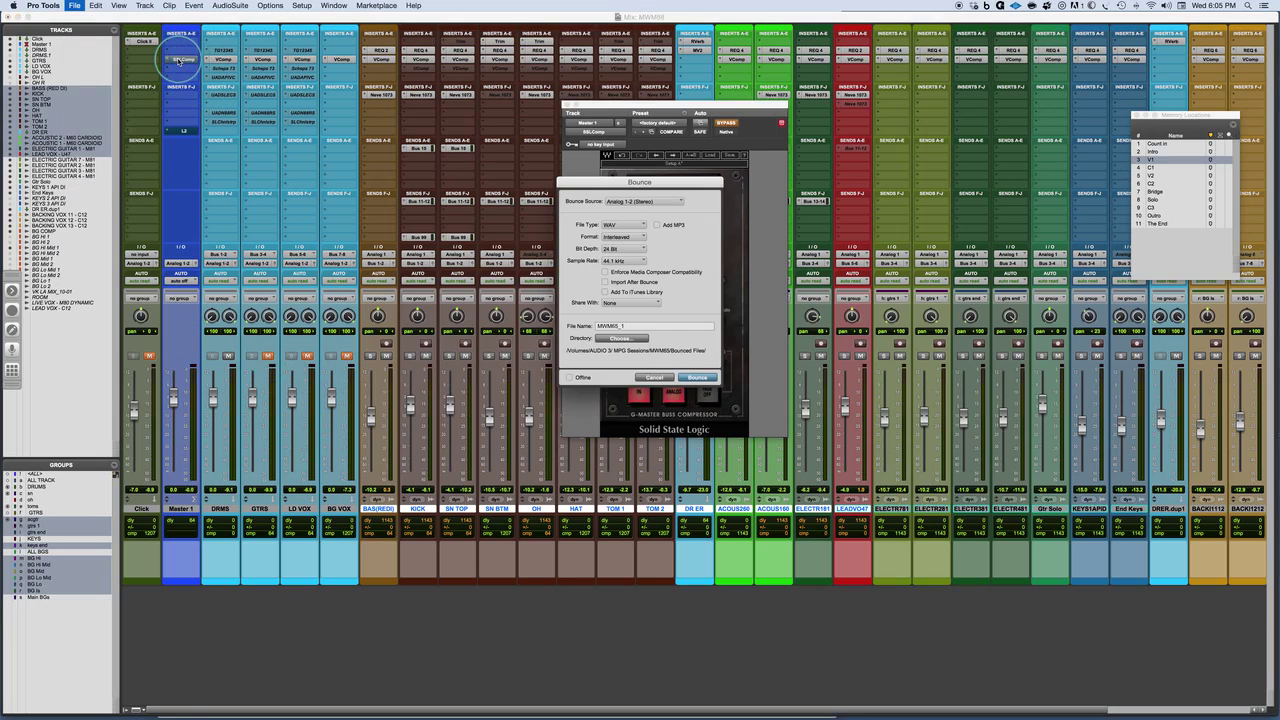
{"action": "left_click_drag", "start_coordinate": [658, 184], "coordinate": [426, 133]}
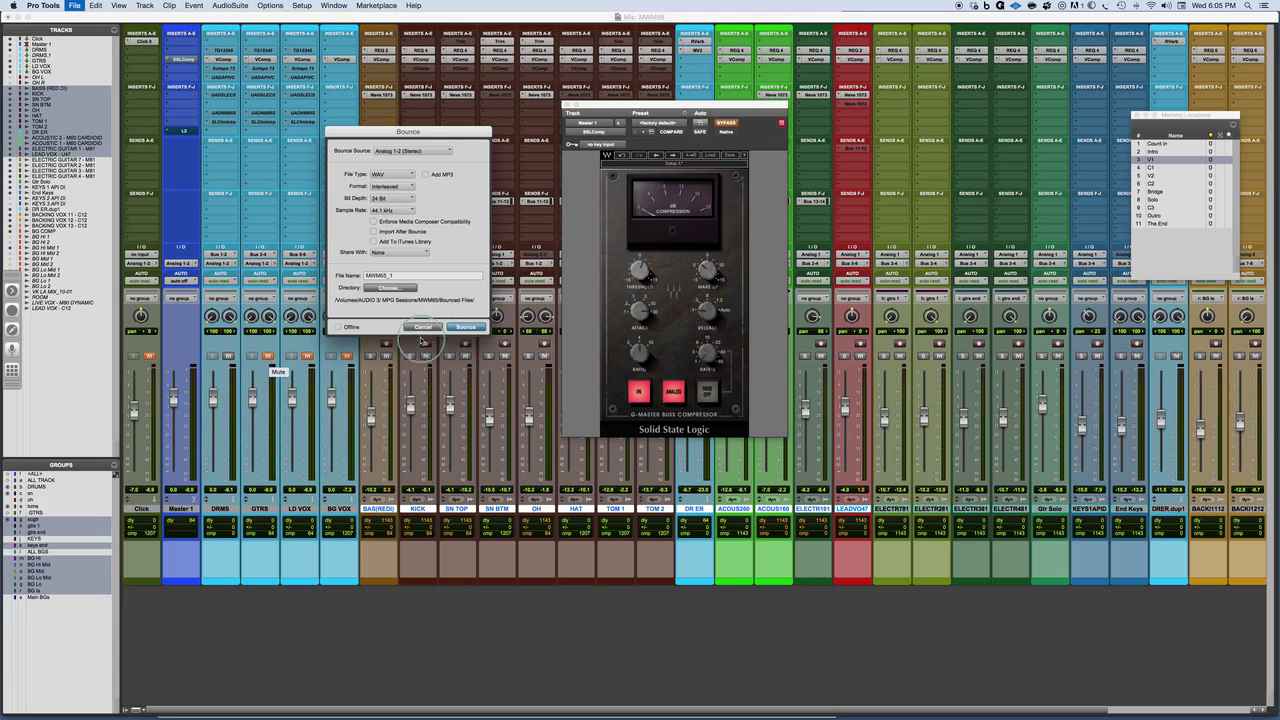
- Cancel the Bounce dialog and toggle GTRS mute until the channel is left unmuted
{"action": "key", "text": "Escape"}
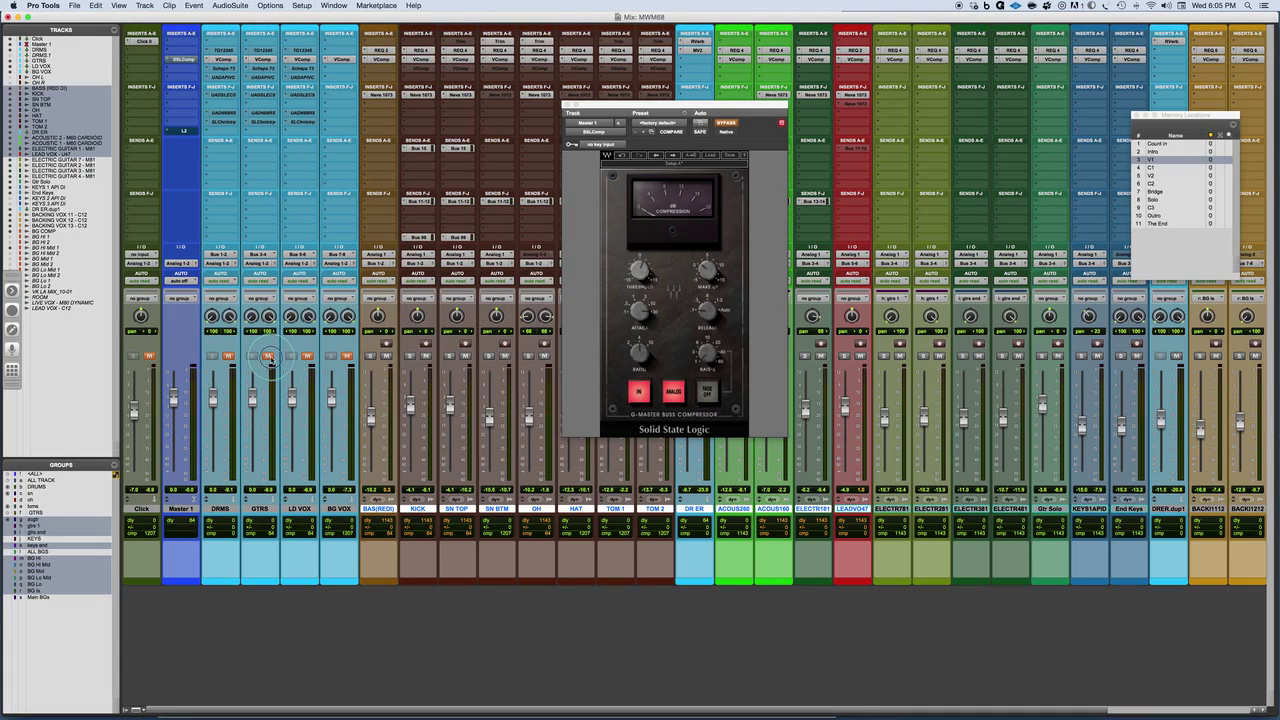
{"action": "left_click", "coordinate": [268, 355]}
{"action": "left_click", "coordinate": [268, 356]}
{"action": "left_click", "coordinate": [268, 356]}
- Switch from Pro Tools back to SketchBook Pro 6 to view the stem-routing sketch
{"action": "key", "text": "super+Tab"}
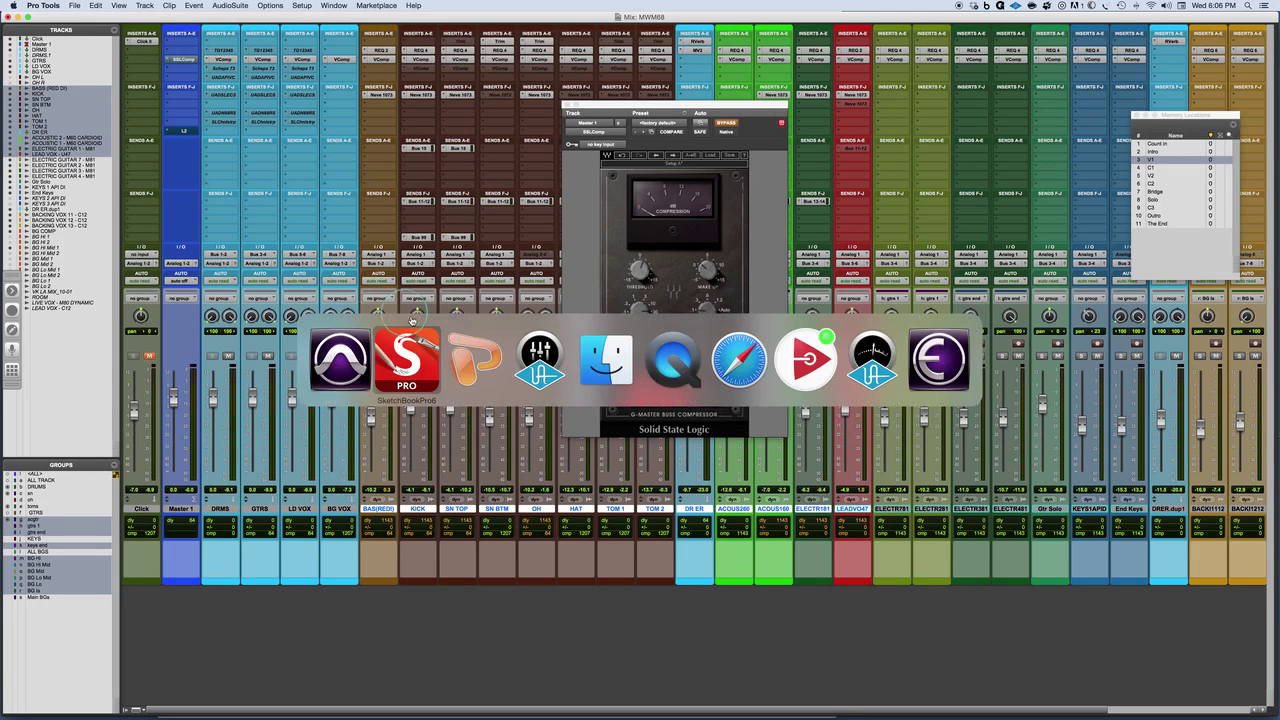